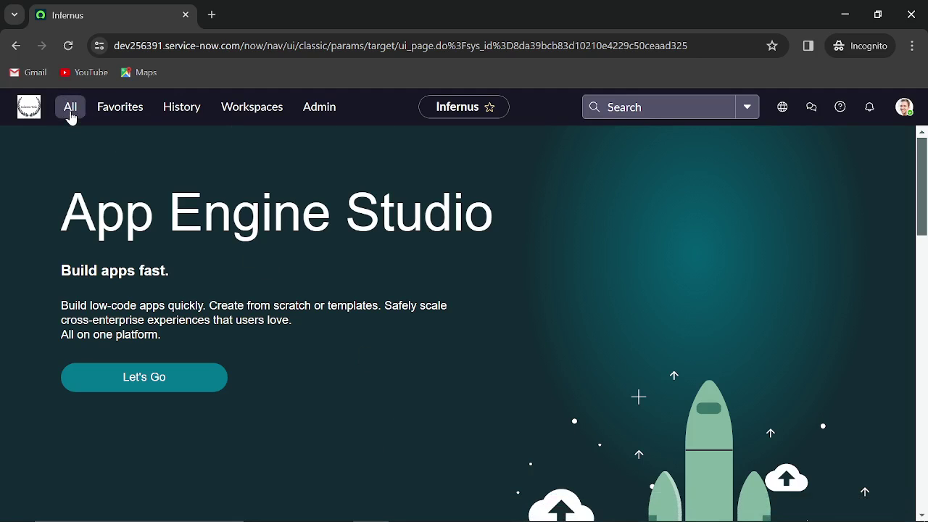
Step: Find SLA Definitions in the navigator, open it in a new browser tab, and review the existing definitions
click(68, 117)
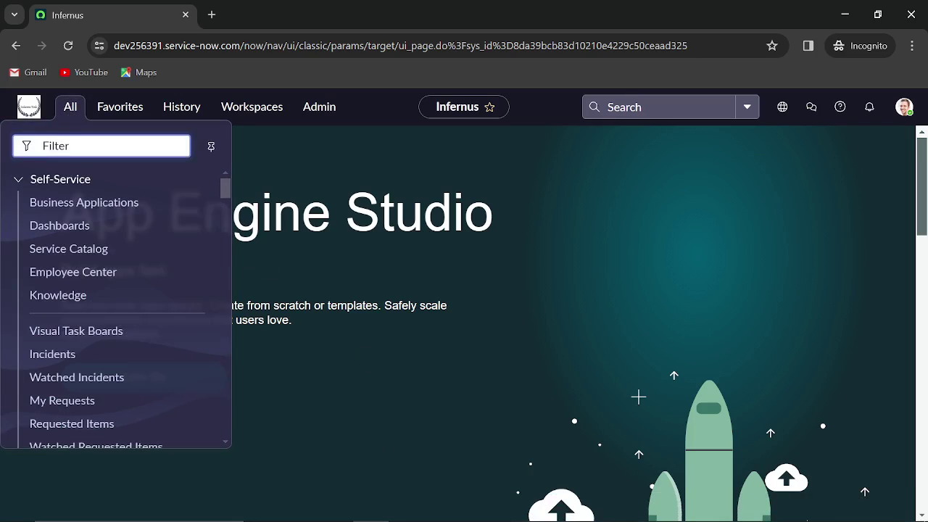
text(sla defi)
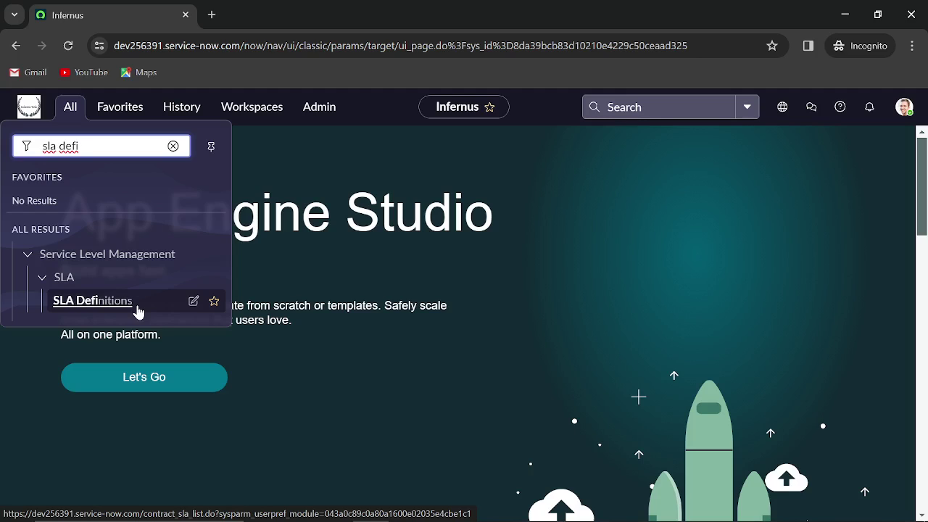
middle_click(122, 311)
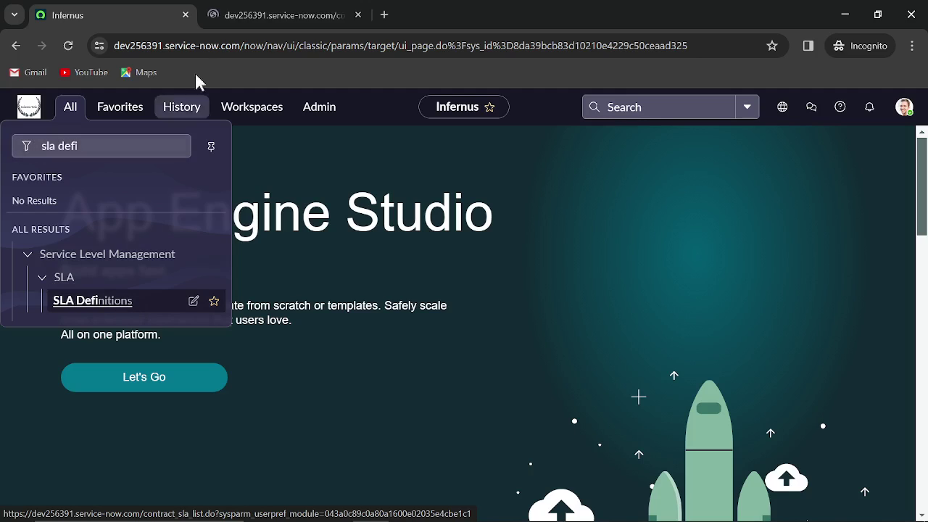
click(246, 17)
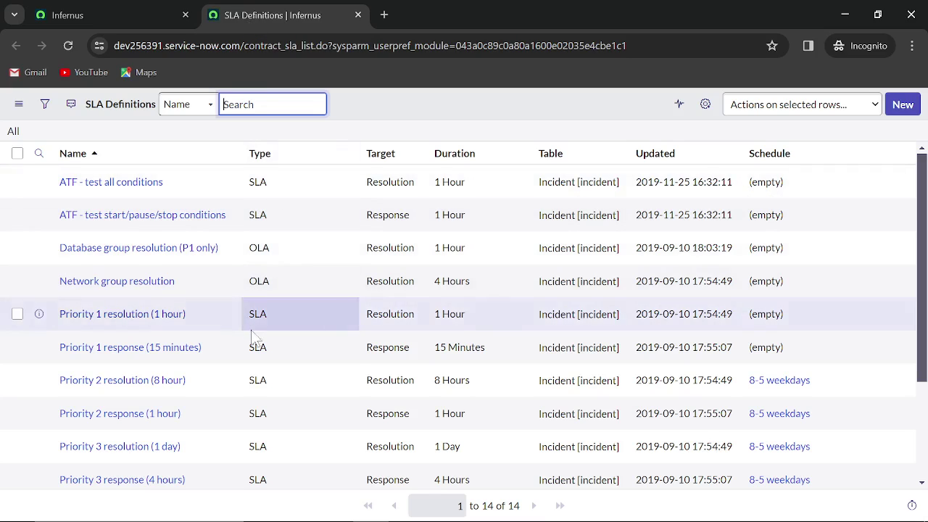
scroll(252, 333, down, 1)
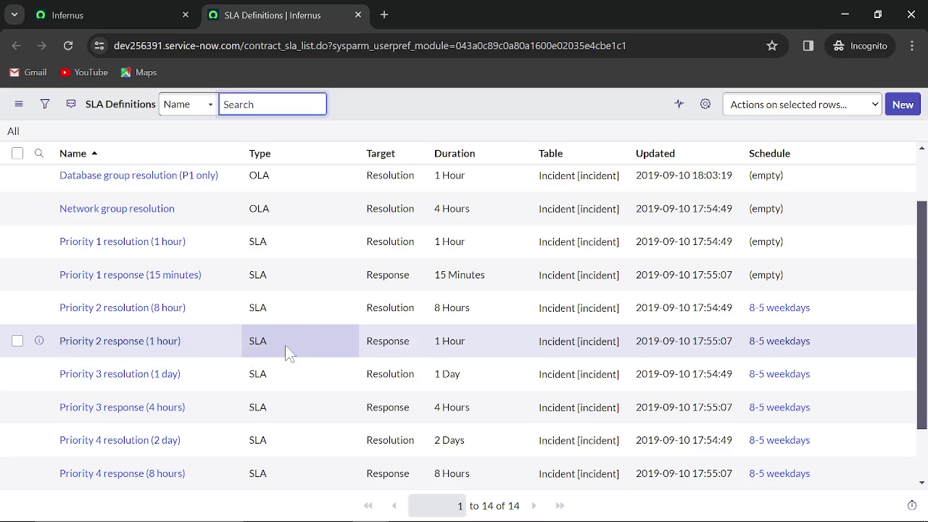
Step: Return to the home page tab, search the navigator for reports, and open the report creation page in a new browser tab
click(126, 19)
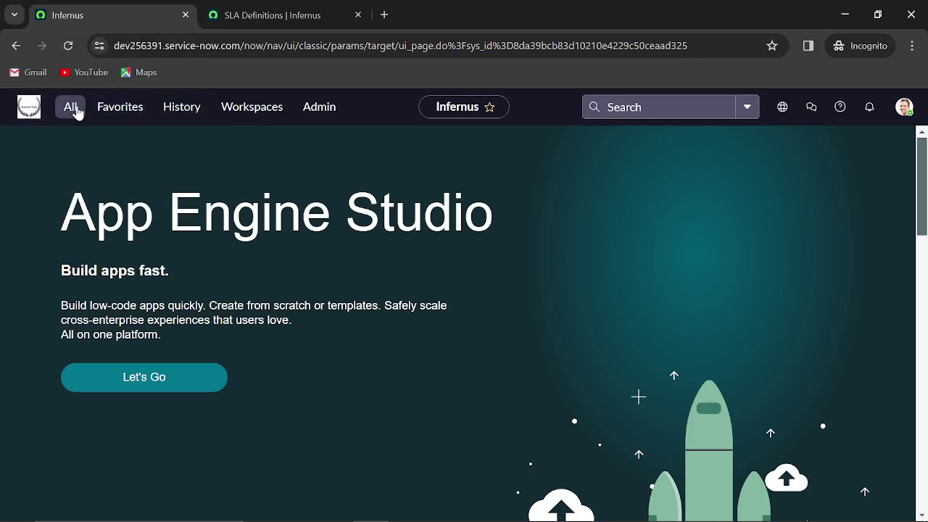
click(77, 113)
drag(78, 145, 12, 150)
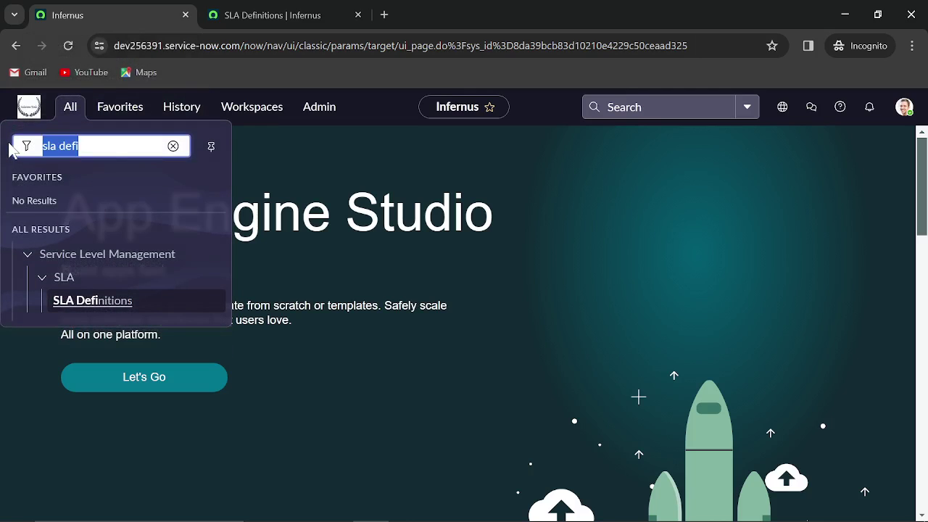
text(rep)
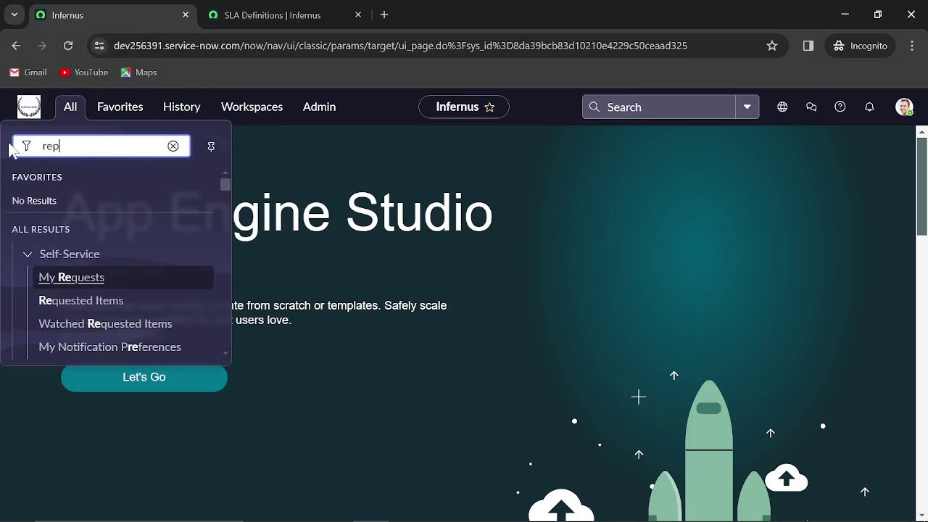
text(orts)
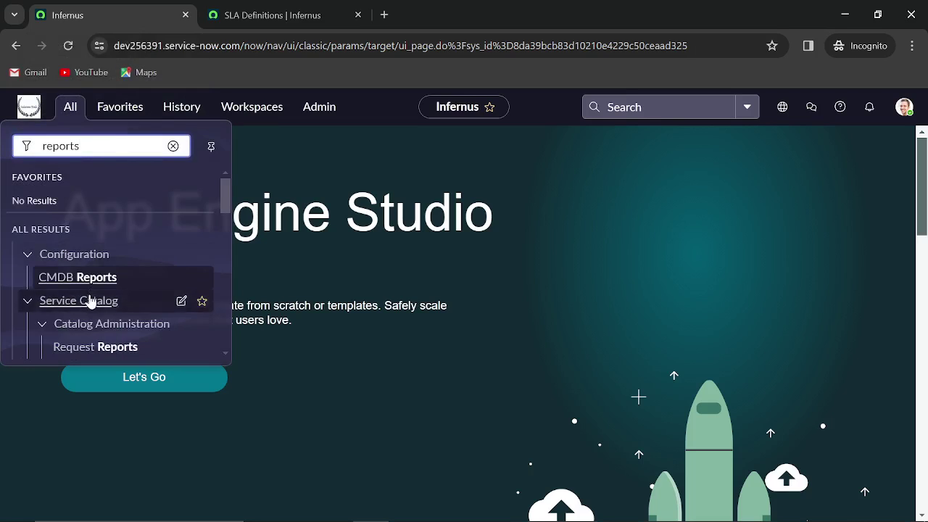
scroll(73, 312, down, 5)
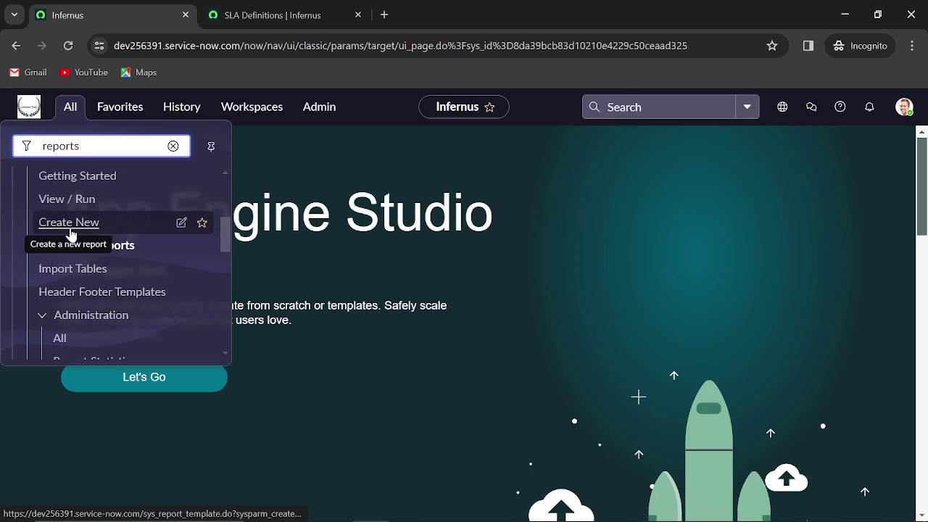
middle_click(70, 231)
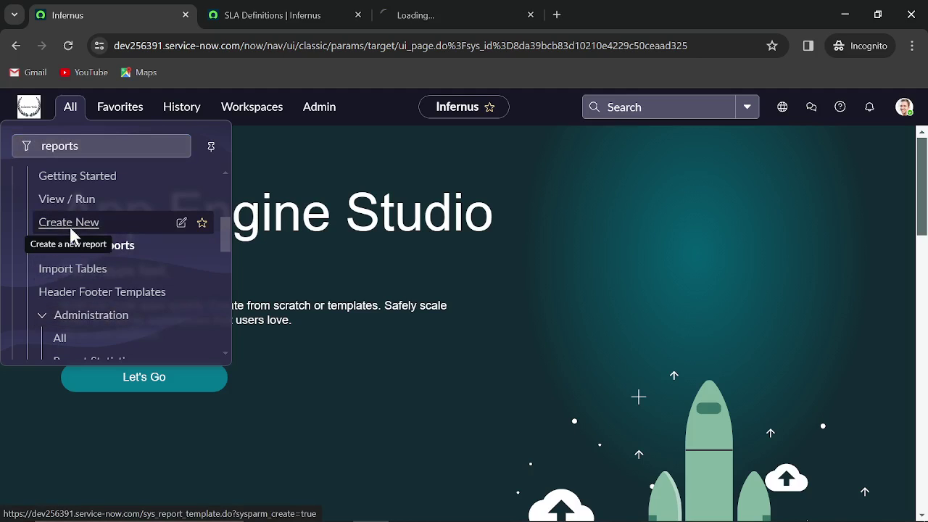
click(437, 13)
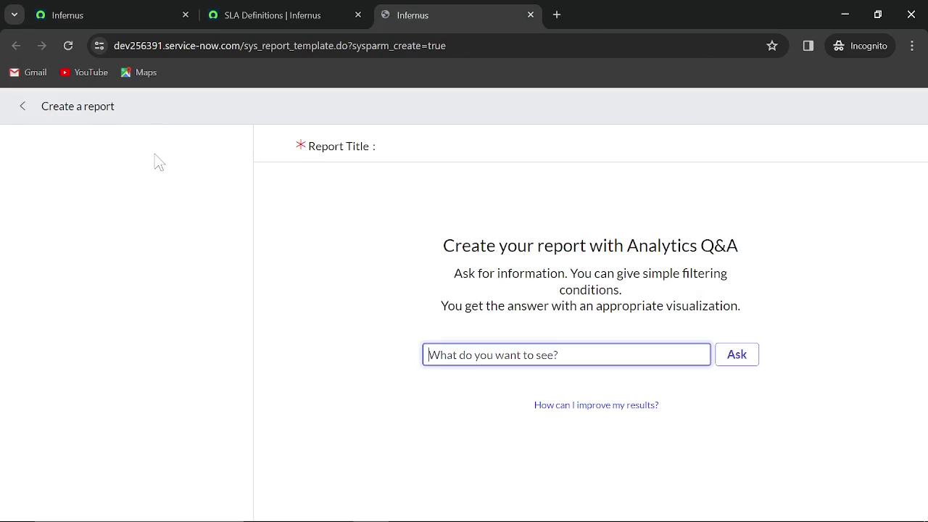
Step: Name the new report "SLA report - Resolution"
click(118, 202)
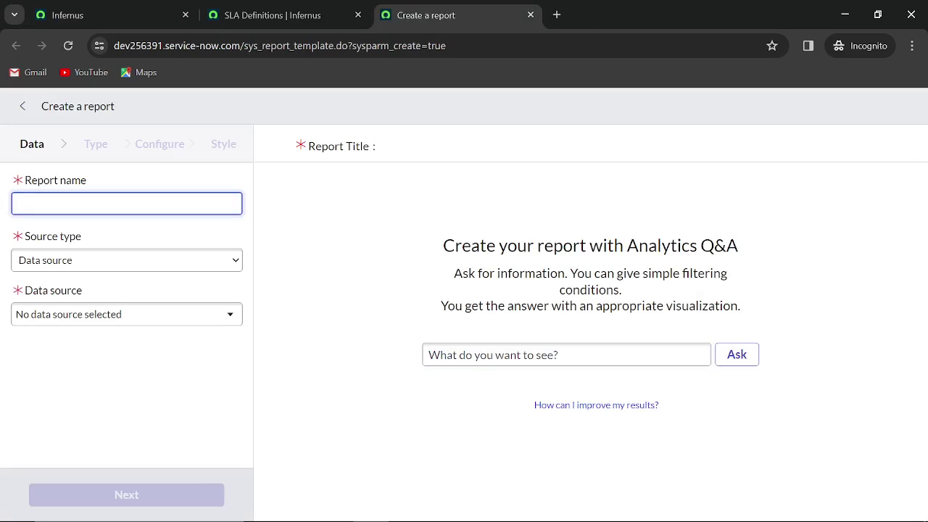
text(SLA report)
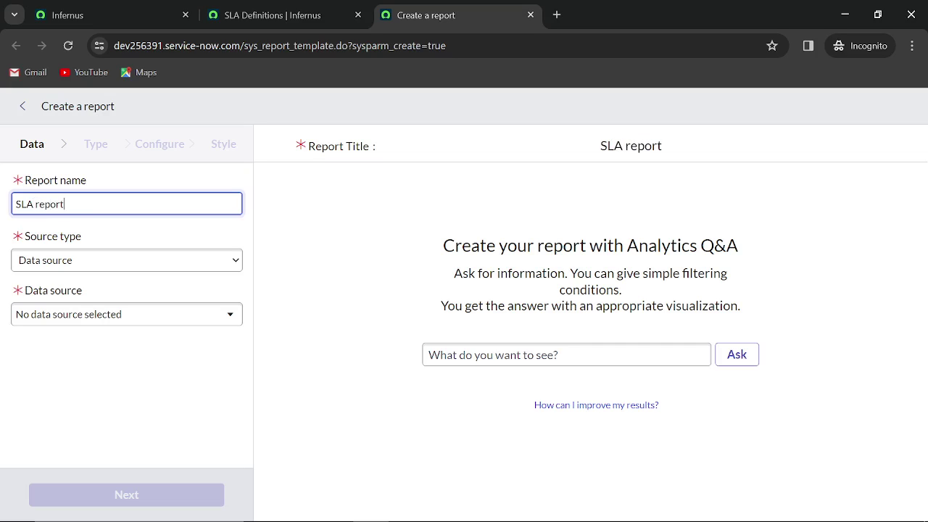
text( - Resol)
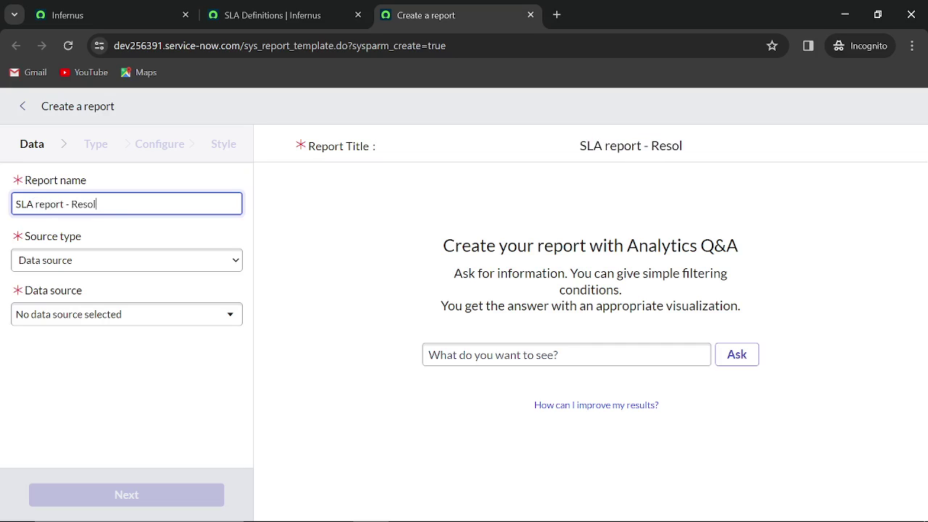
text(ution)
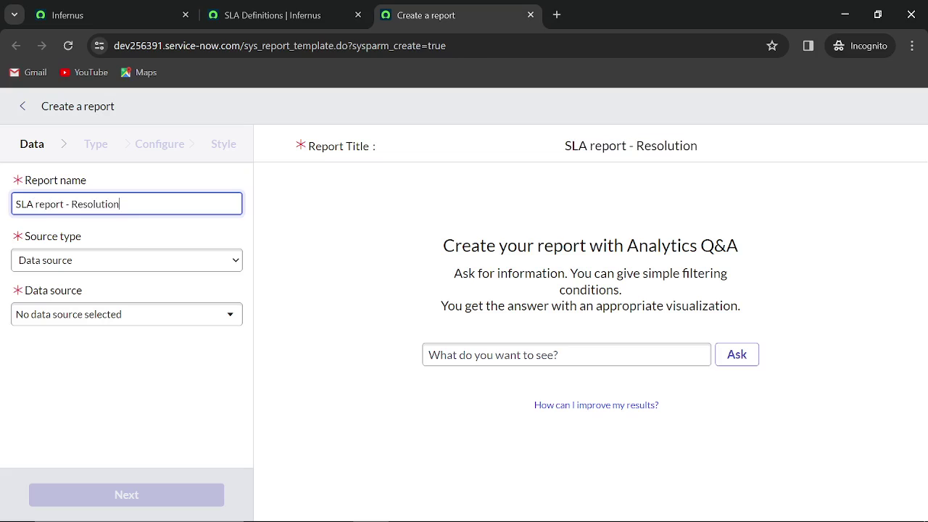
Step: Set the report's source type to Table and choose Incident SLA [incident_sla] as its table
click(120, 259)
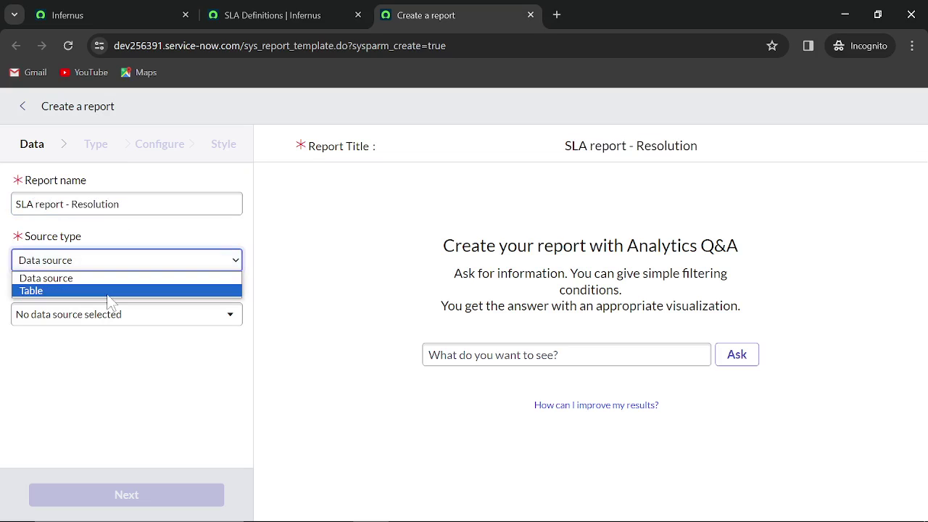
click(108, 290)
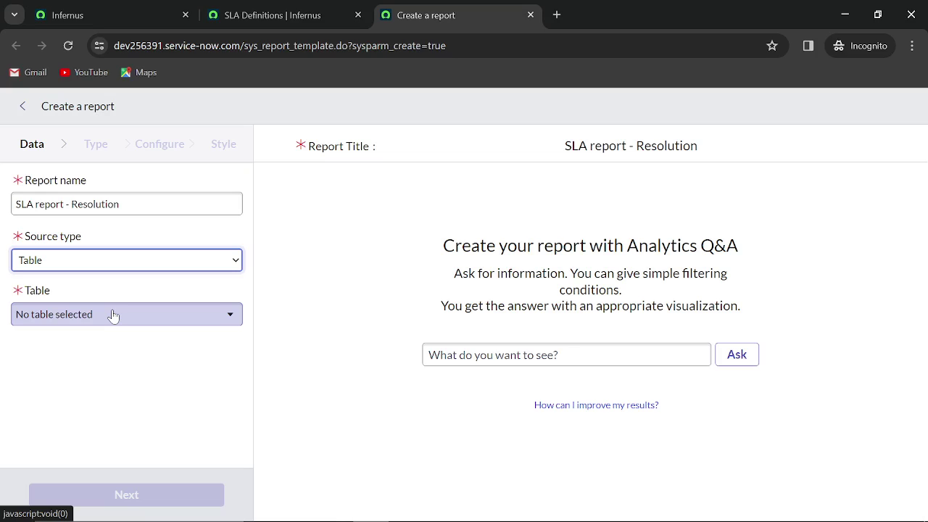
click(113, 316)
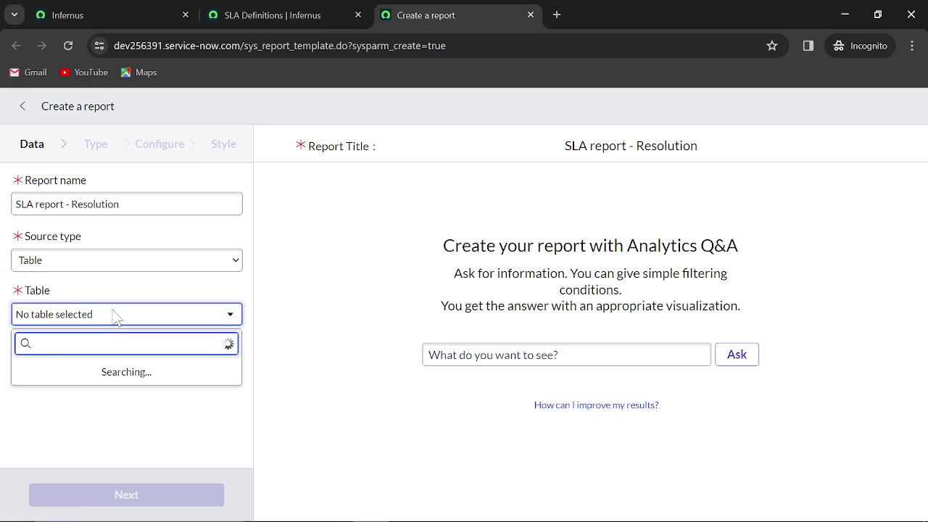
text(incident_sla)
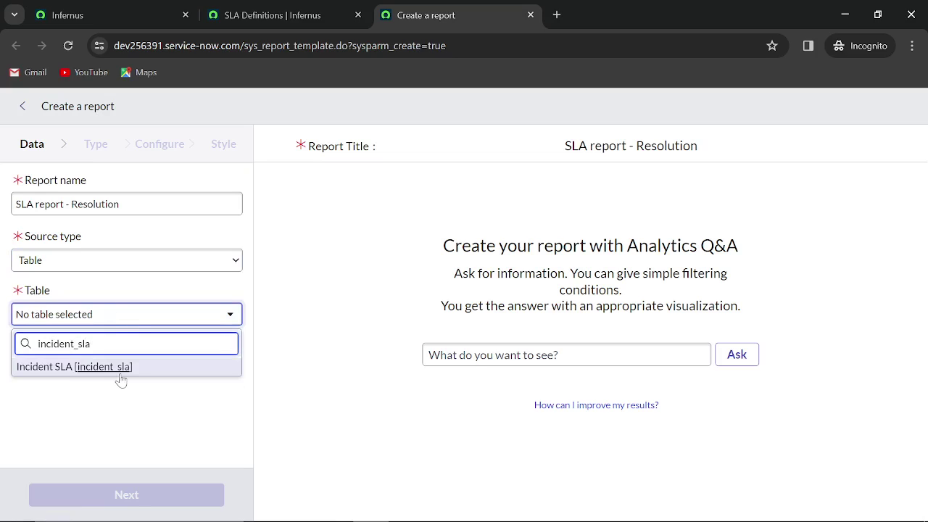
click(156, 370)
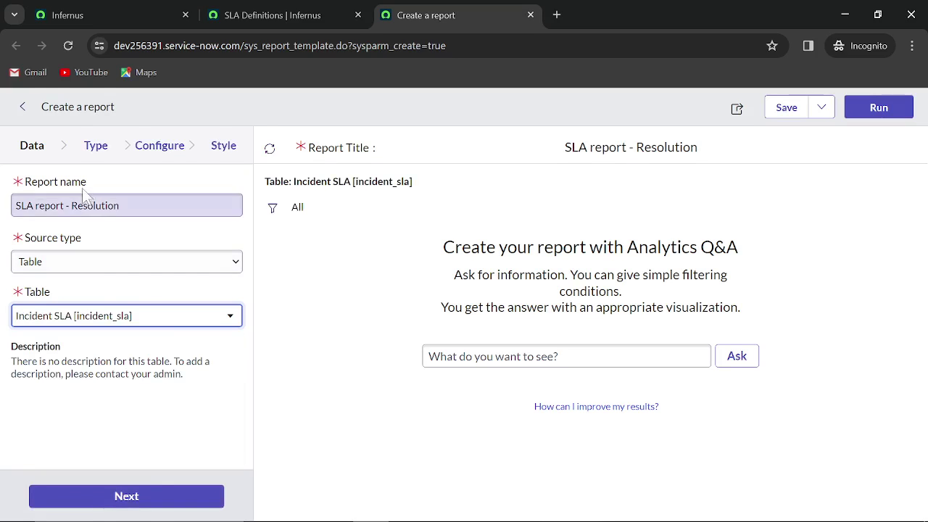
Step: Advance to the report's configuration stage, keeping the default visualization, and add the Created(inc_sys_created_on) column to the selected columns
click(176, 495)
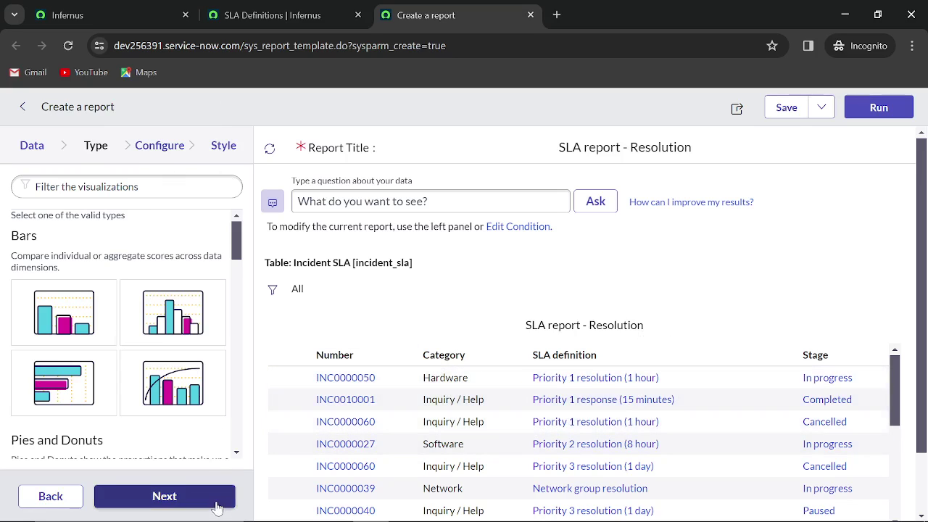
click(166, 498)
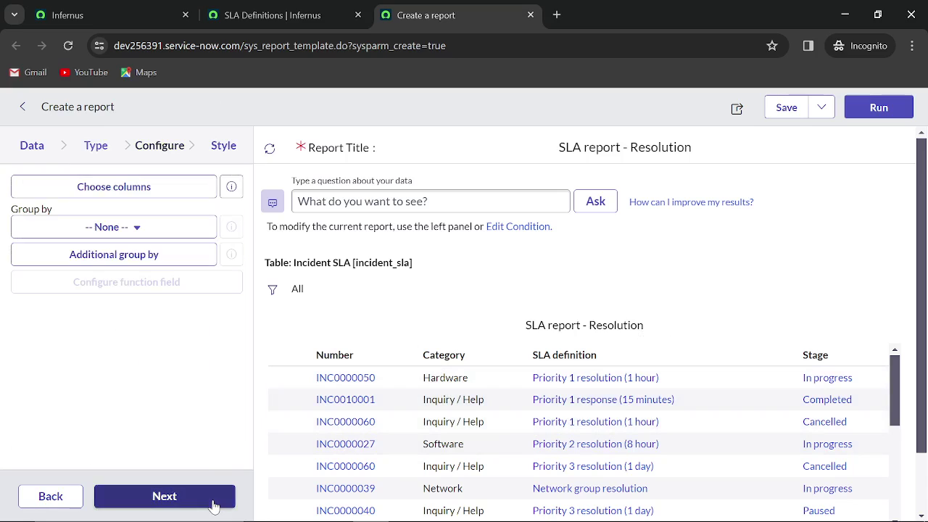
click(165, 184)
click(475, 230)
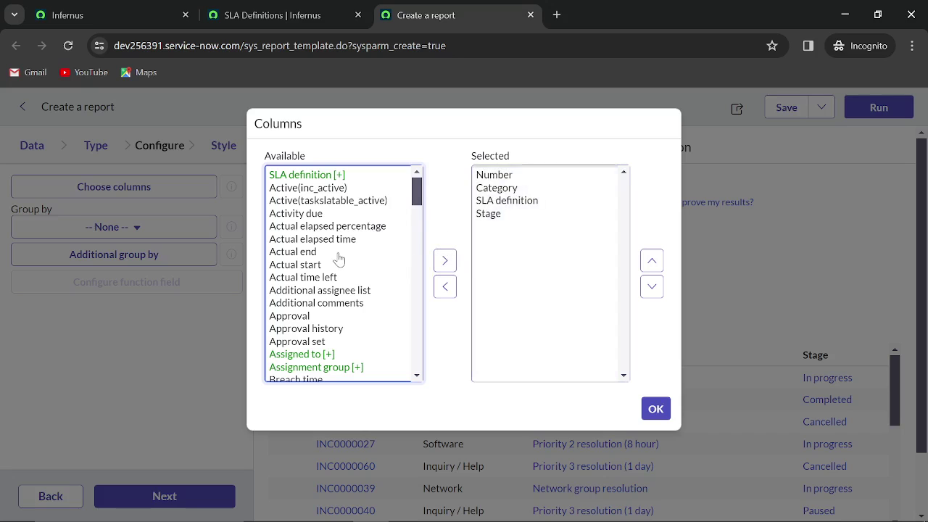
scroll(339, 261, down, 2)
scroll(342, 263, down, 6)
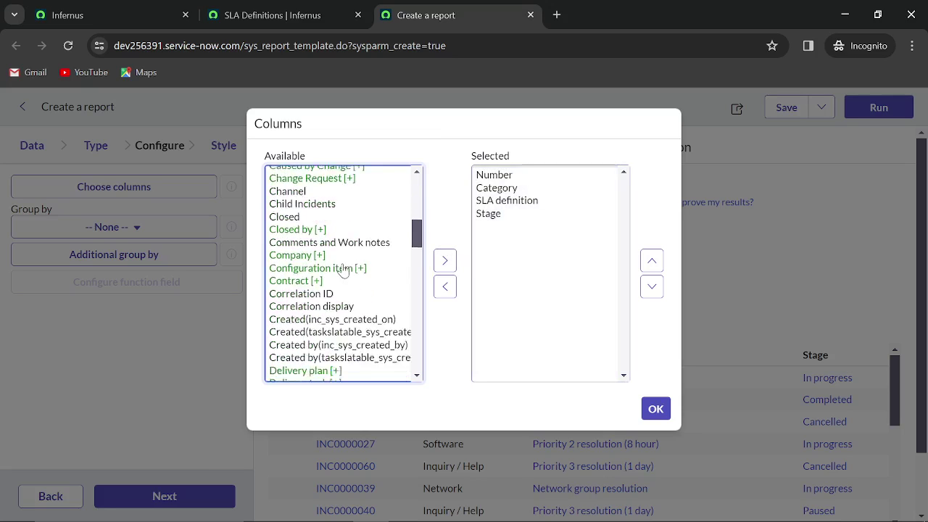
scroll(355, 303, down, 3)
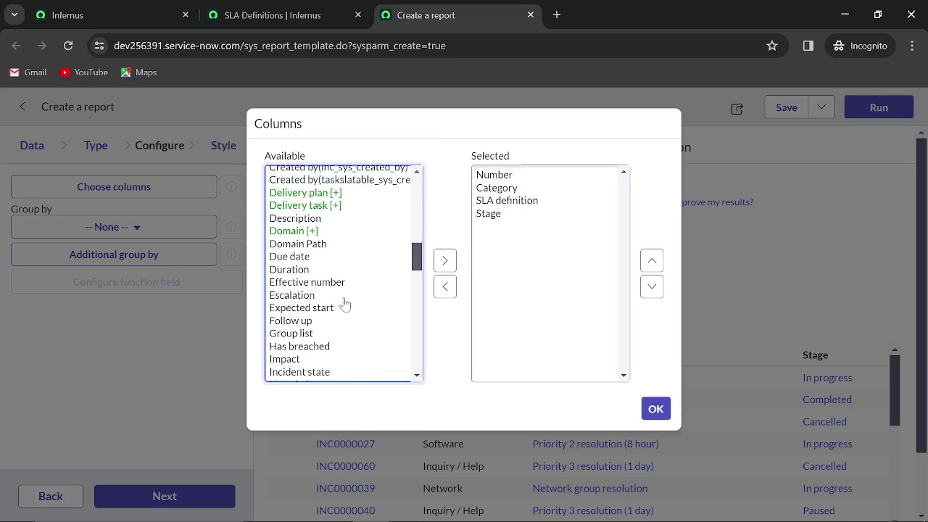
scroll(342, 303, up, 2)
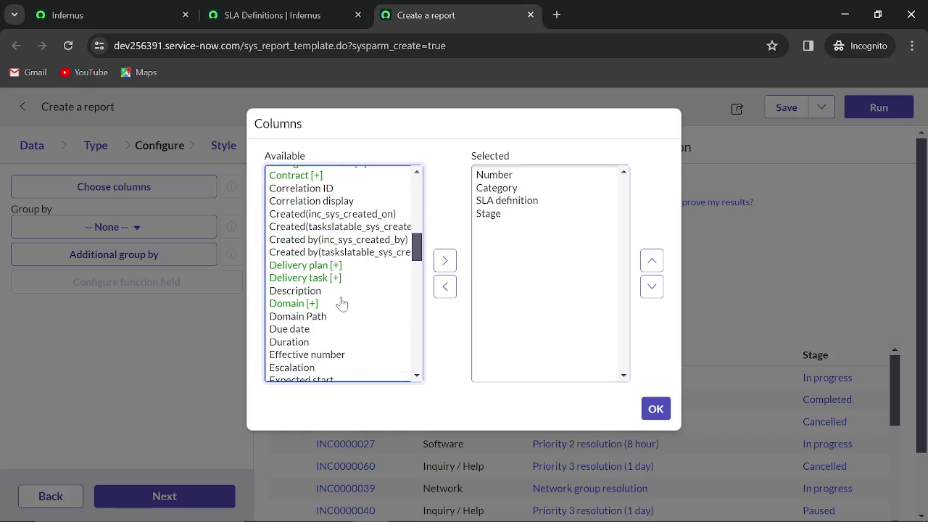
click(327, 215)
click(445, 261)
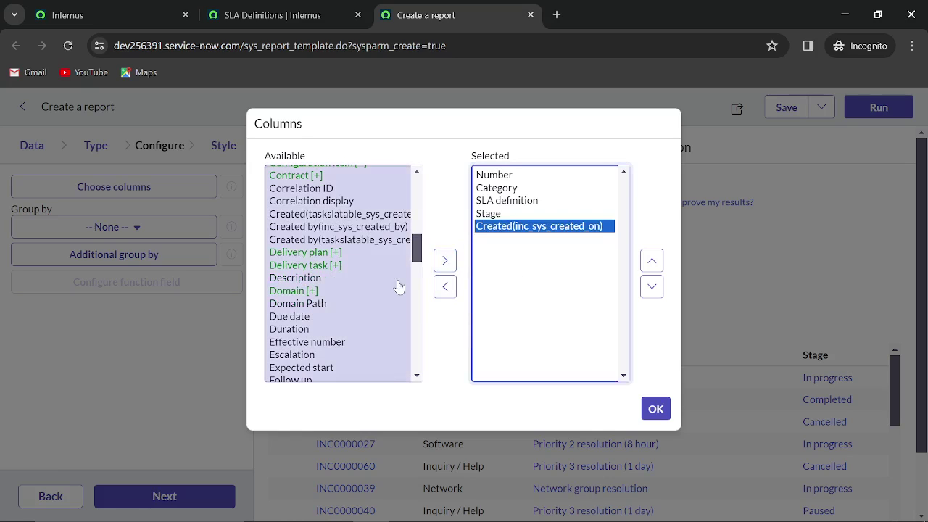
Step: Add the Breach time column to the report's selected columns
drag(414, 245, 419, 274)
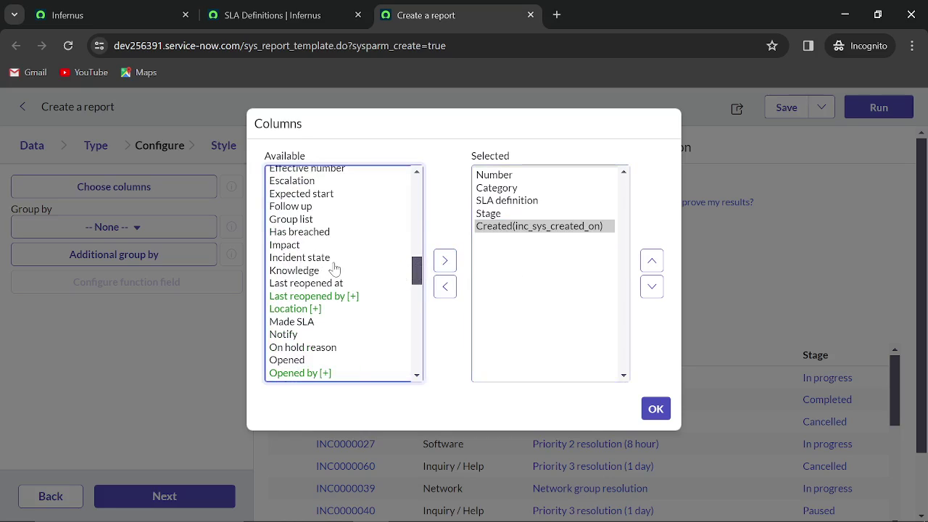
scroll(338, 246, up, 2)
scroll(338, 247, up, 4)
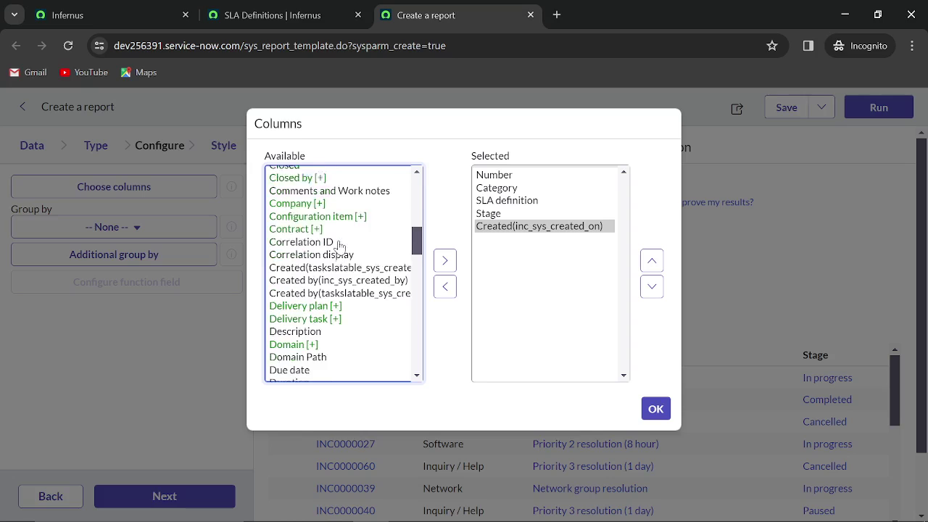
click(310, 207)
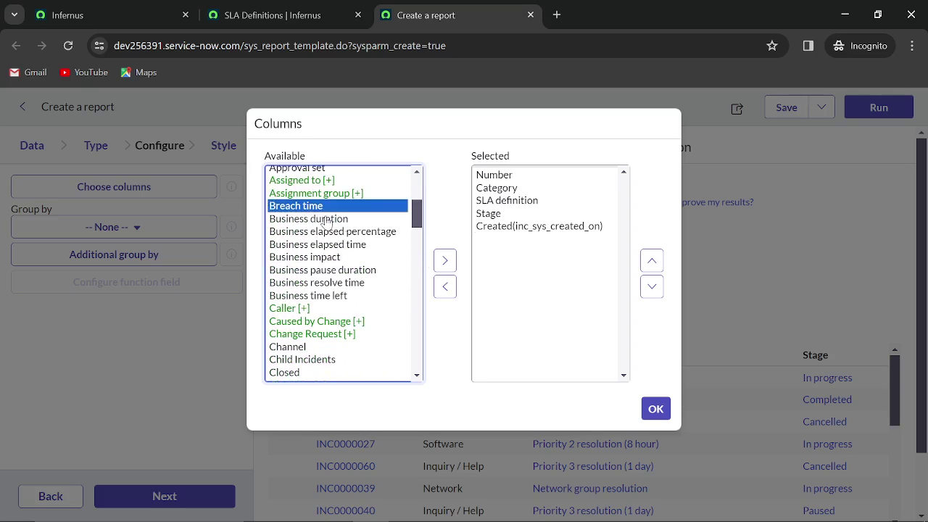
click(444, 261)
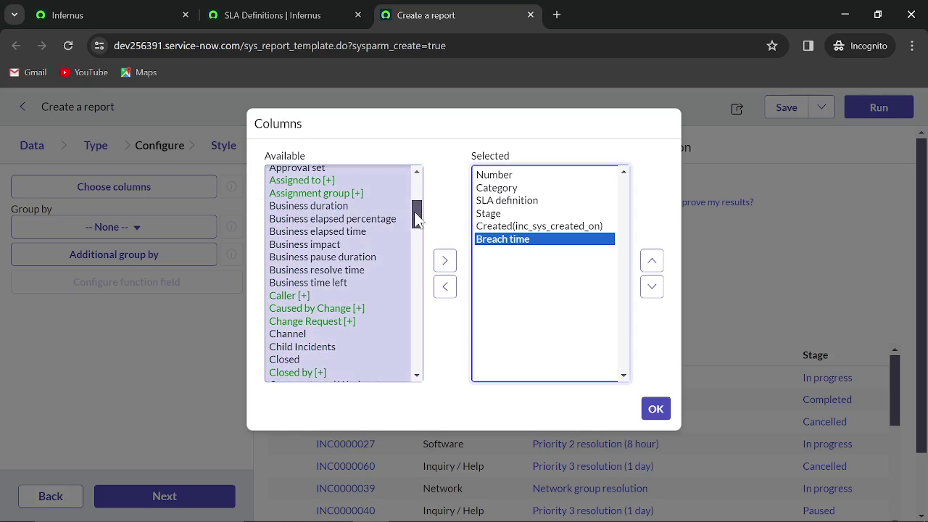
Step: Add the Business elapsed time column to the report's selected columns
mouse_move(414, 208)
mouse_down()
mouse_move(420, 265)
mouse_move(422, 217)
mouse_up()
click(343, 289)
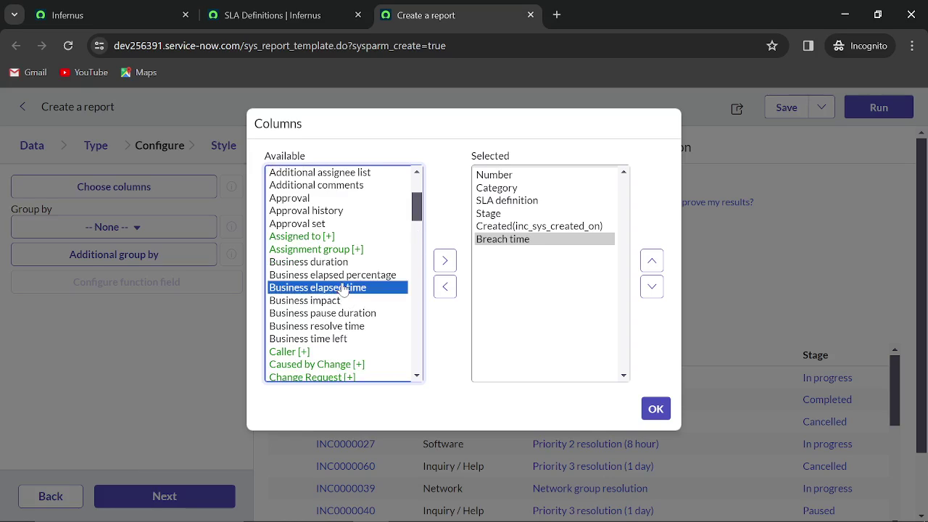
click(446, 262)
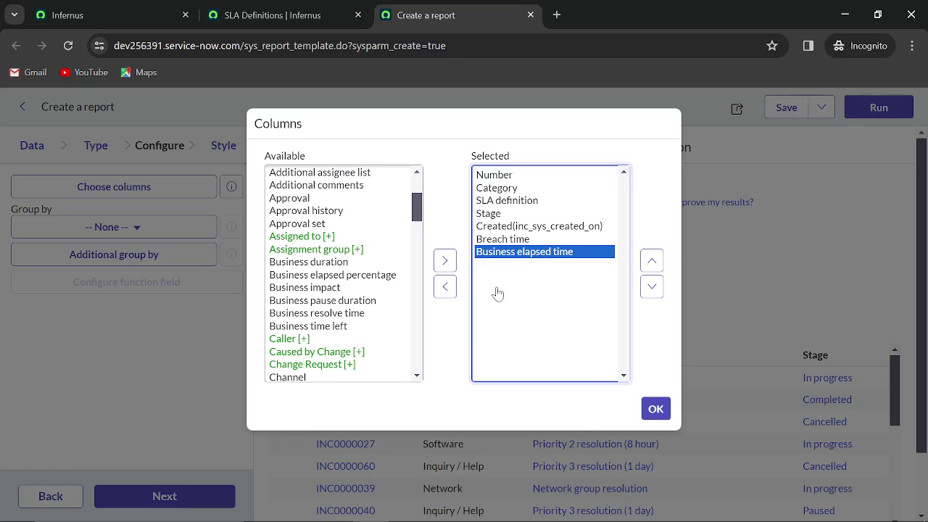
Step: Add the Has breached column to the report's selected columns
scroll(388, 285, down, 3)
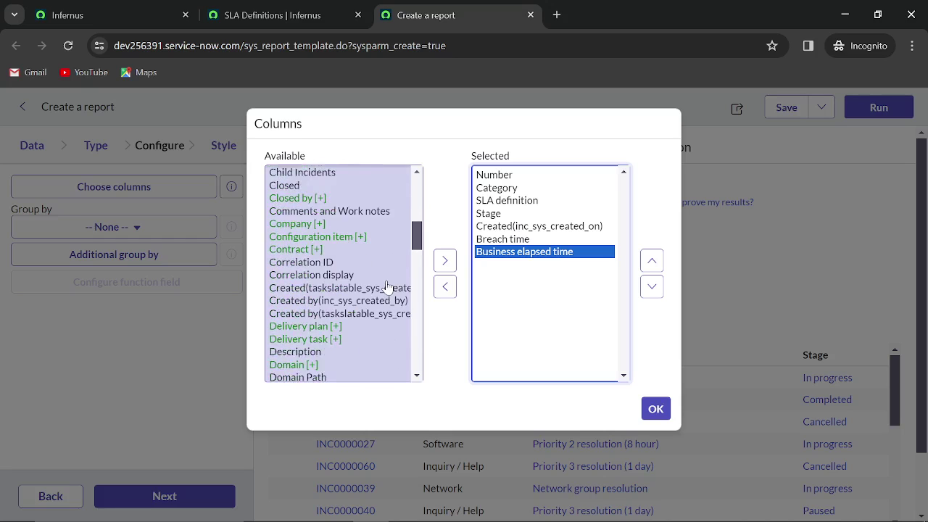
scroll(387, 285, down, 5)
click(318, 311)
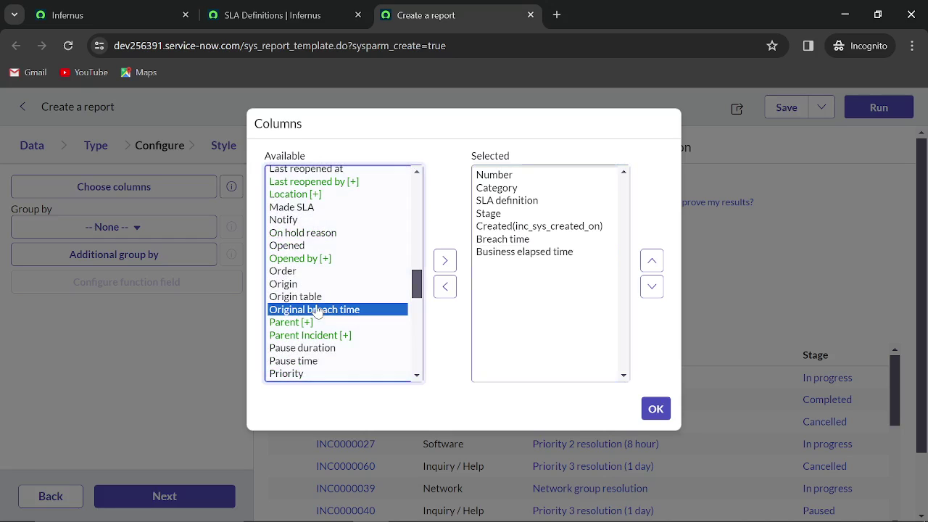
scroll(340, 279, up, 6)
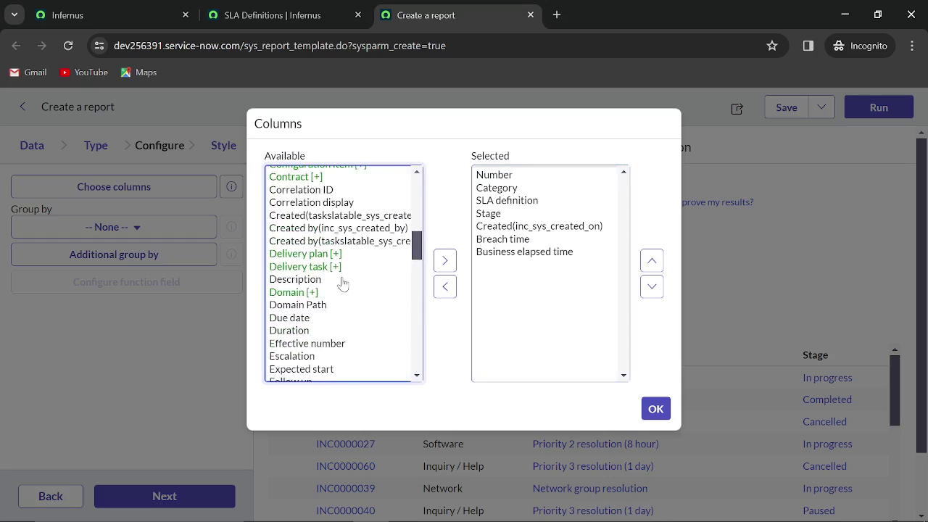
scroll(341, 287, down, 5)
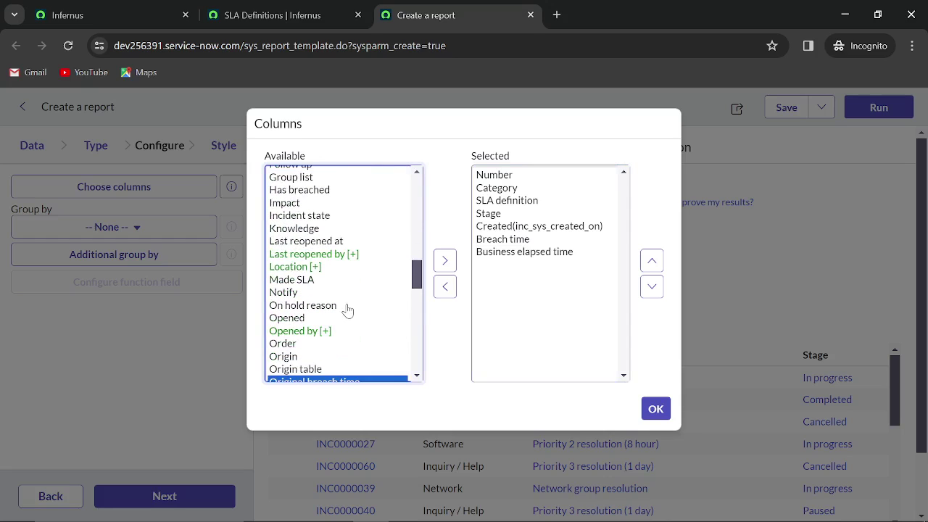
scroll(346, 311, down, 1)
scroll(345, 310, up, 1)
click(317, 194)
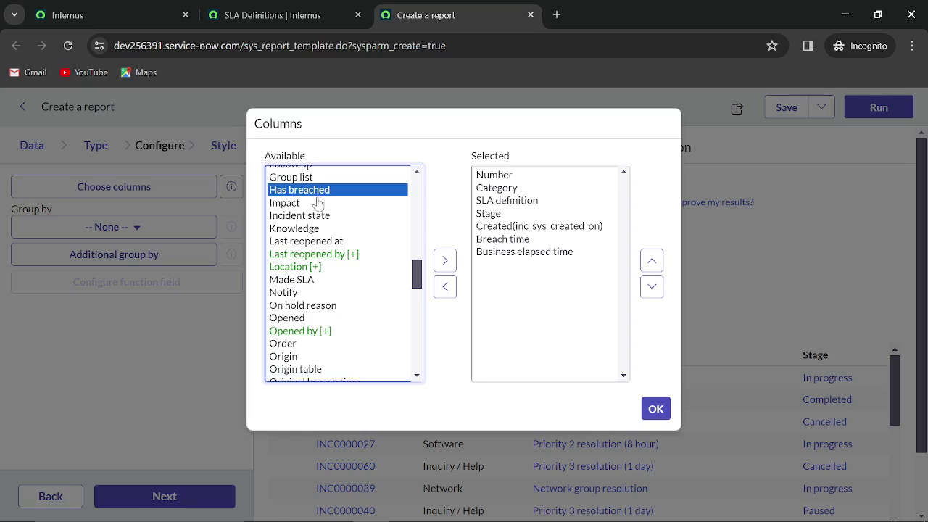
click(445, 261)
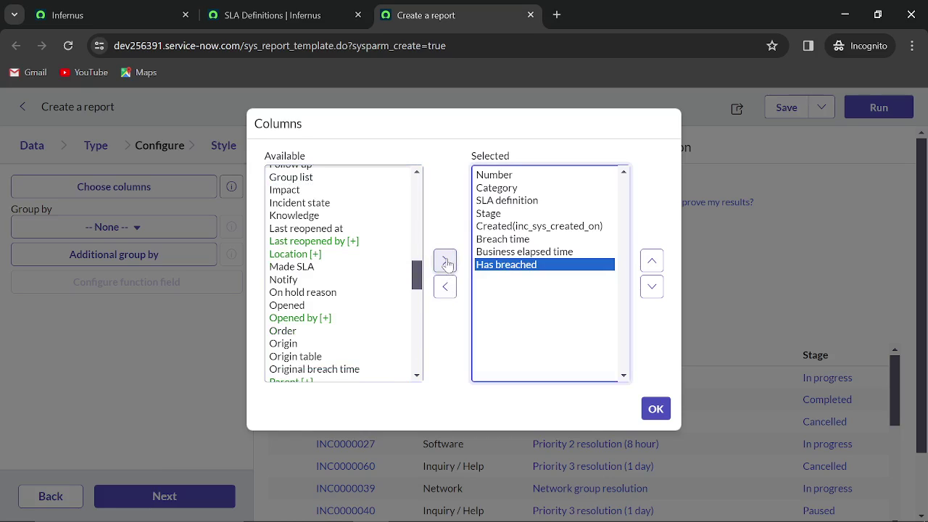
Step: Expand the SLA definition reference's fields and add its Target field to the report's selected columns
click(379, 295)
key(ctrl+a)
scroll(377, 290, up, 10)
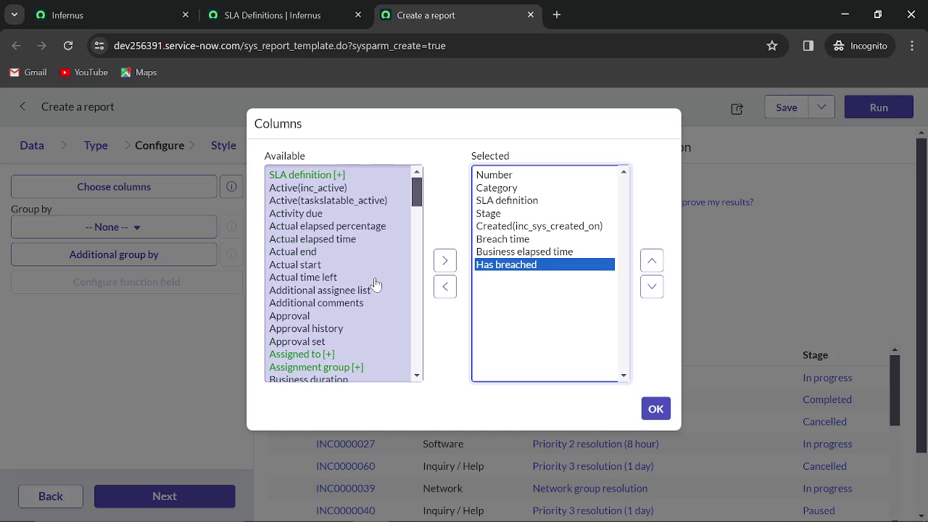
click(331, 179)
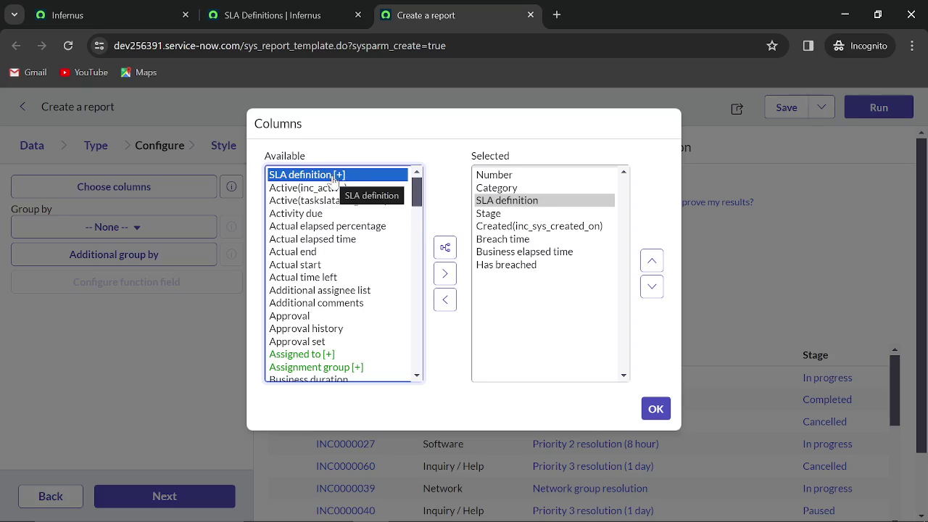
click(445, 249)
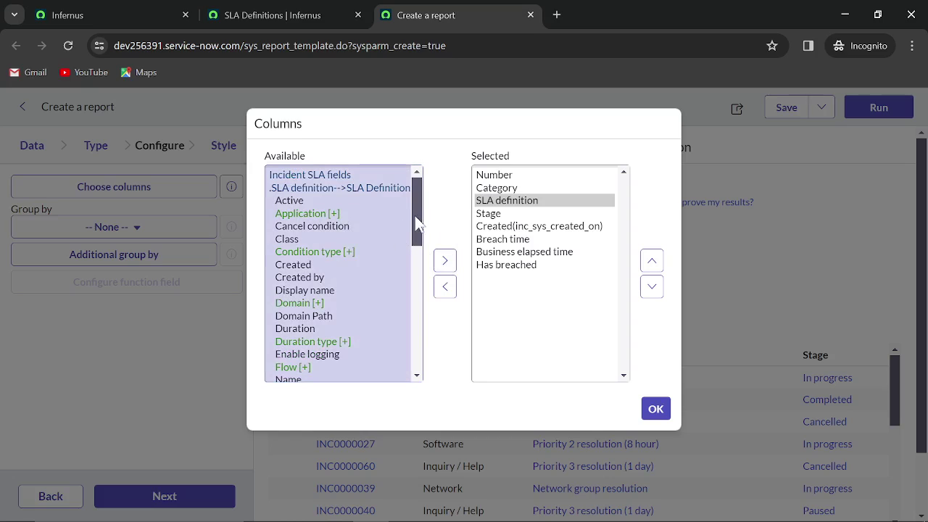
drag(417, 225, 415, 306)
click(308, 367)
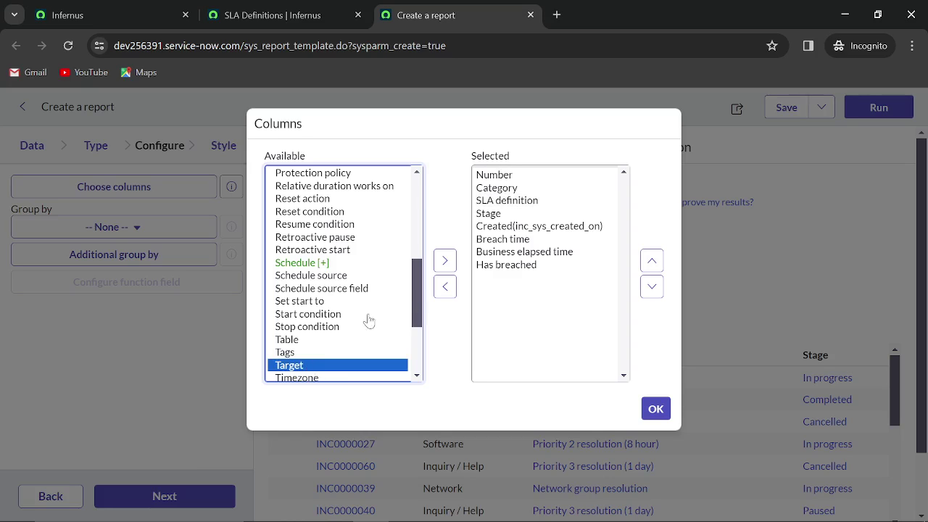
click(446, 263)
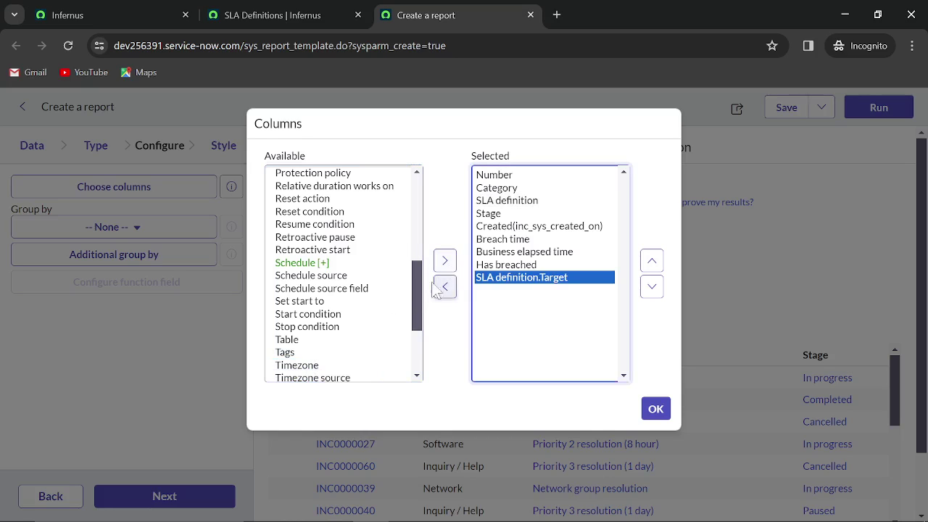
Step: Return to the main Incident SLA fields list and apply the column selection
scroll(419, 286, up, 3)
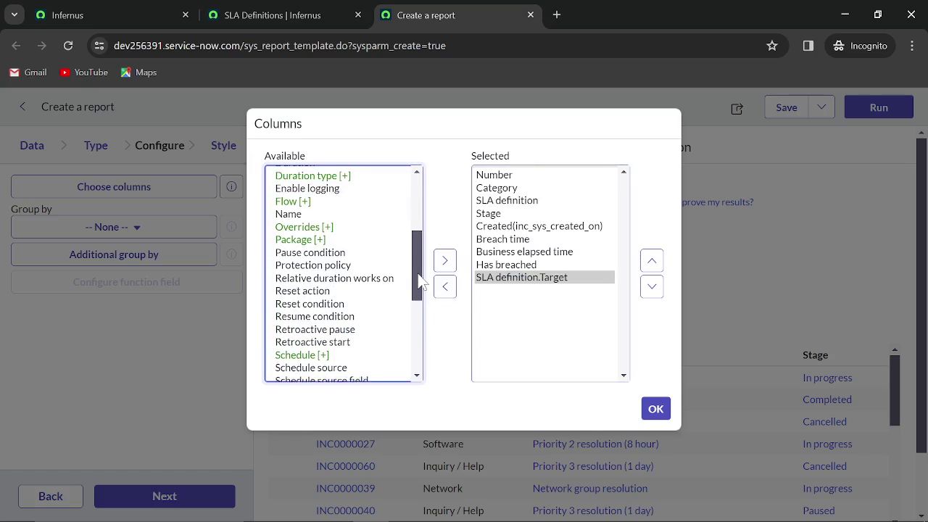
scroll(419, 282, up, 5)
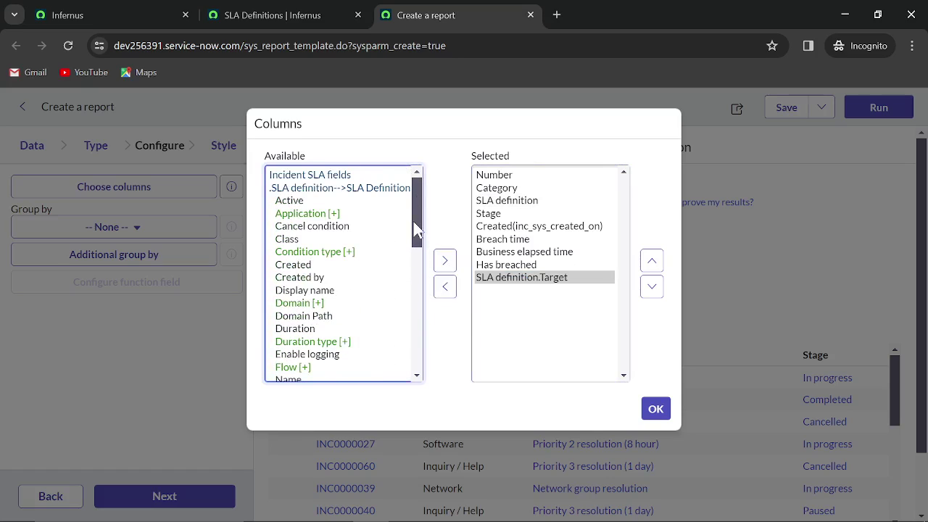
click(326, 177)
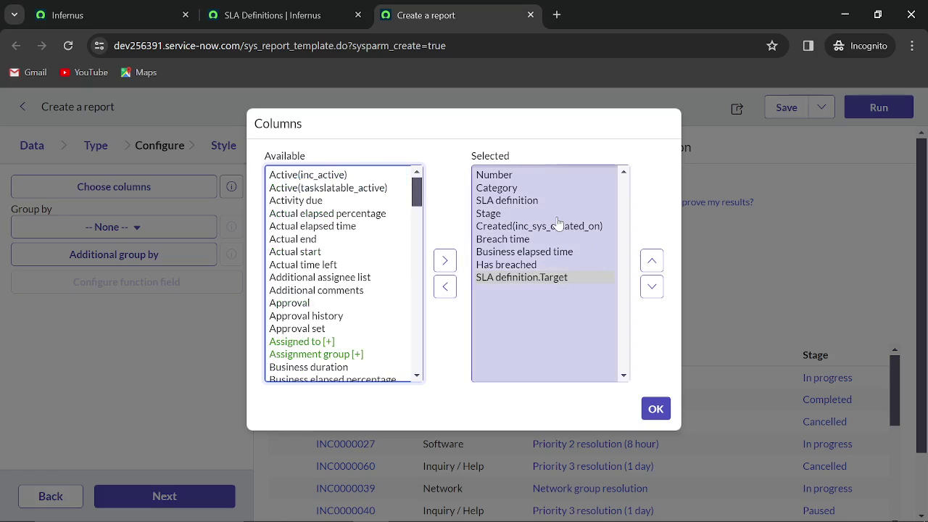
click(656, 411)
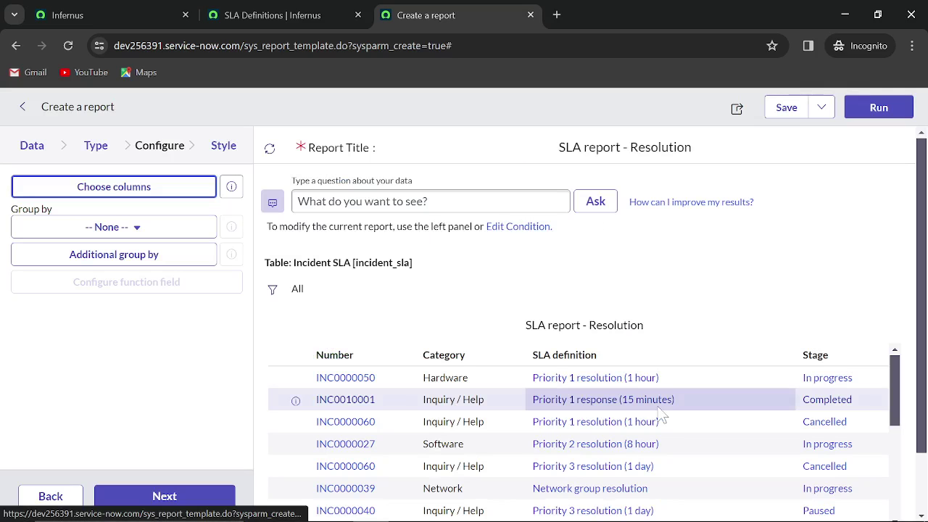
Step: Run the report and look through the Stage values of the listed incident SLA records
click(878, 110)
scroll(587, 279, down, 1)
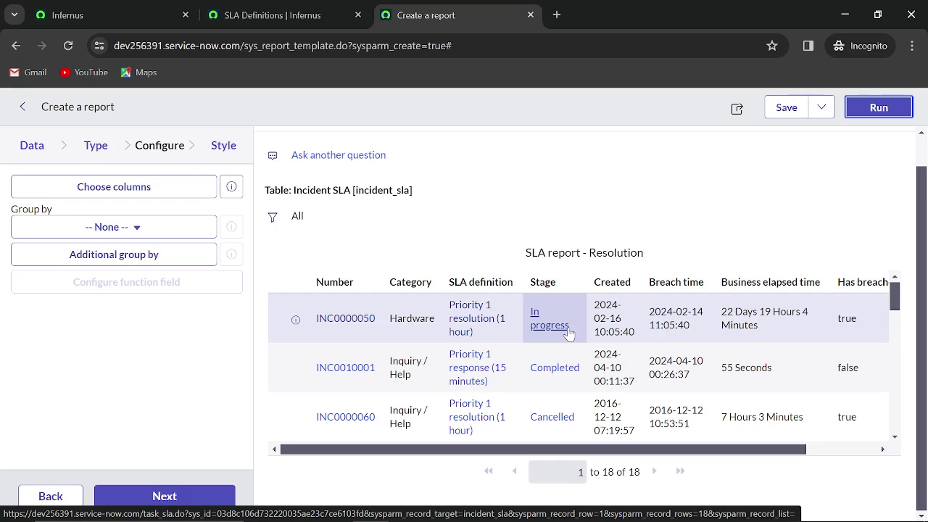
scroll(570, 330, down, 5)
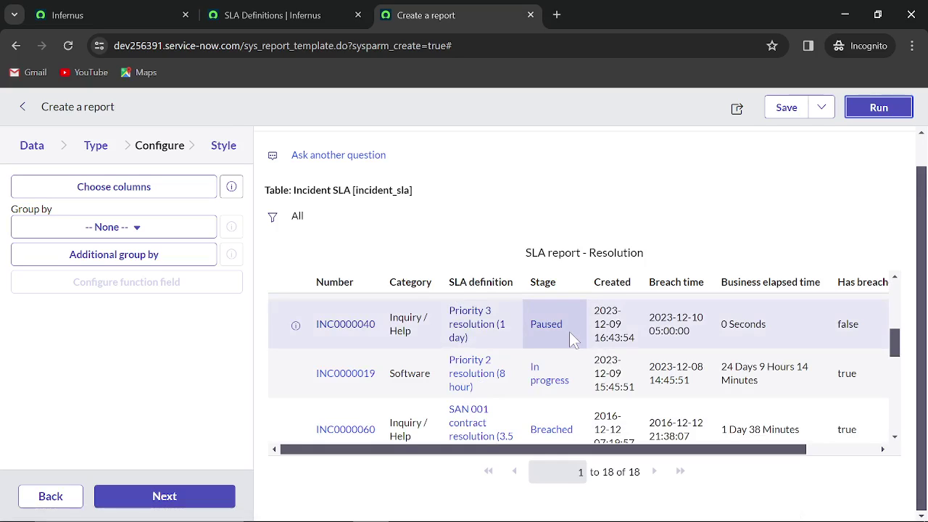
scroll(567, 334, up, 5)
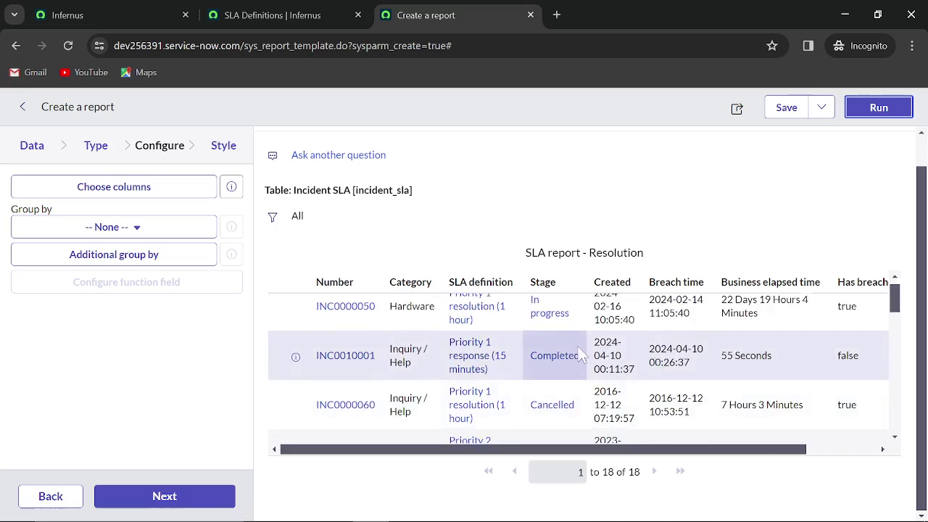
scroll(580, 353, down, 5)
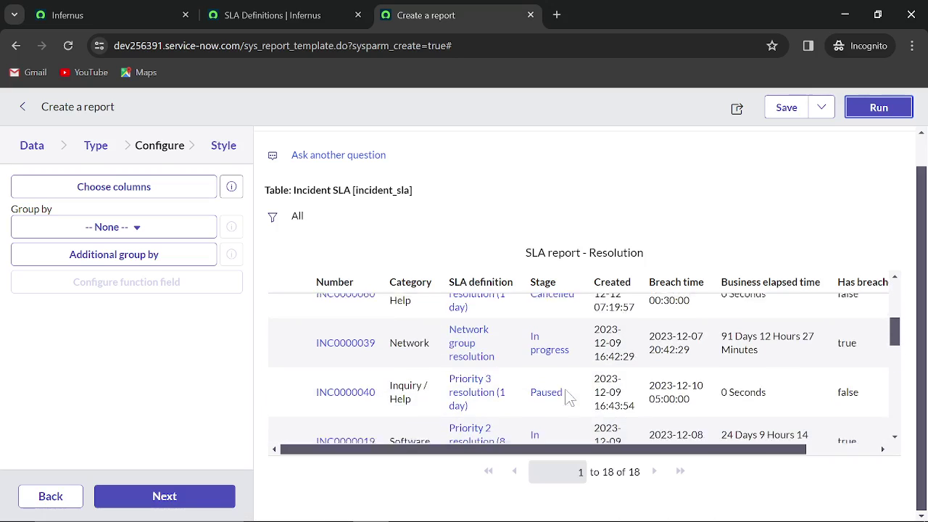
scroll(571, 391, up, 4)
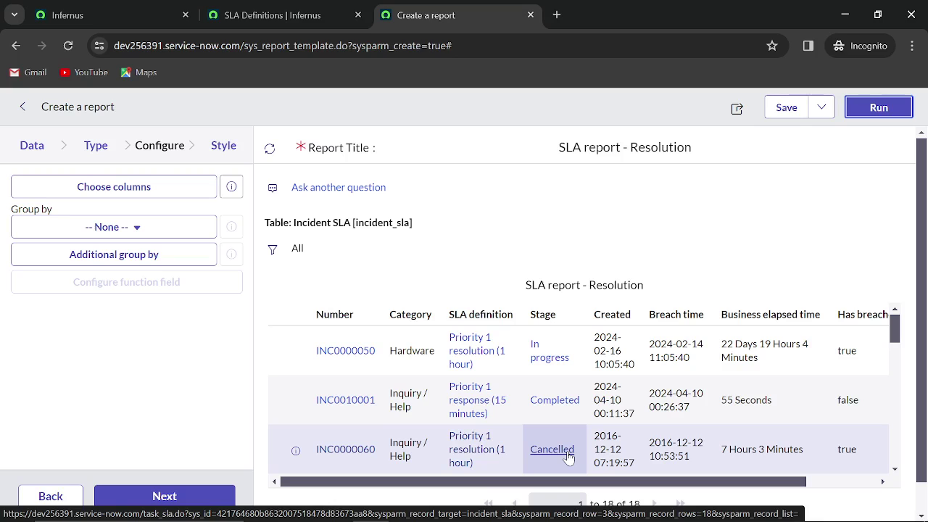
Step: Filter the report with the condition Stage is Completed and rerun it
click(272, 250)
scroll(373, 268, down, 2)
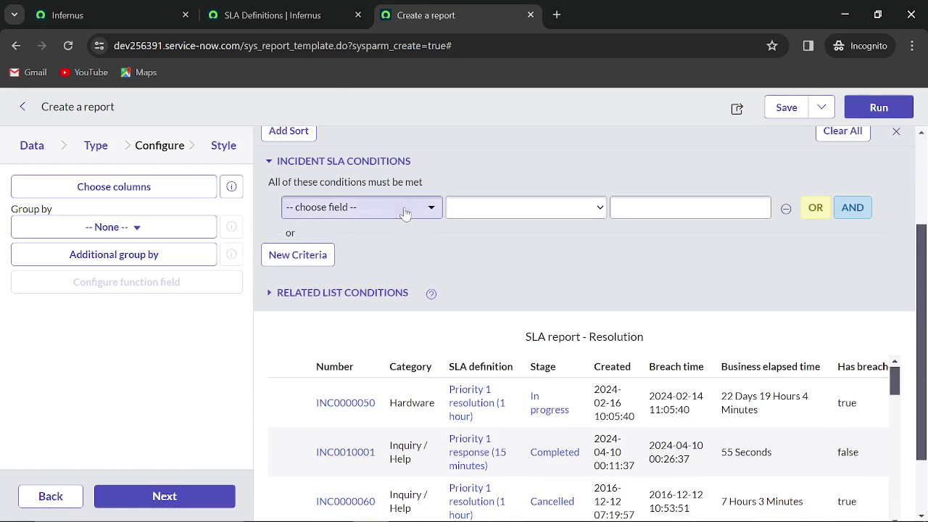
click(405, 209)
text(stage)
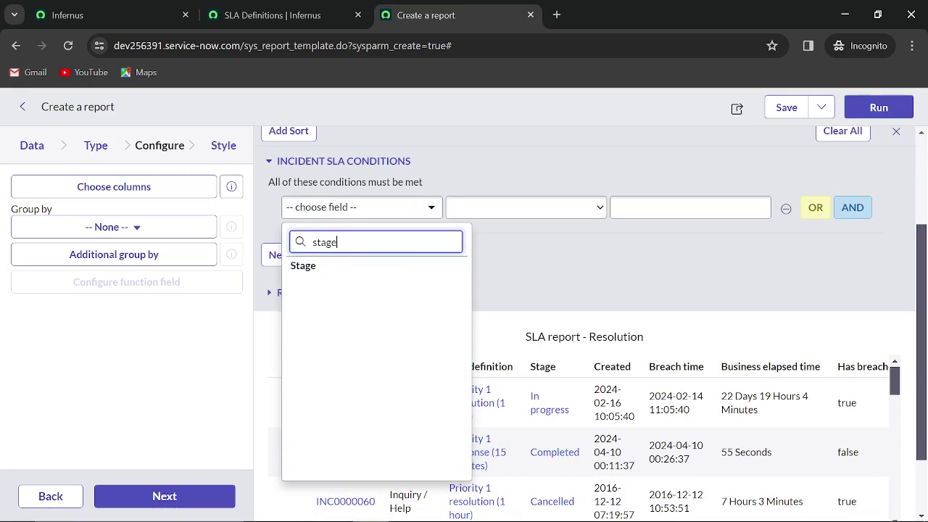
click(315, 267)
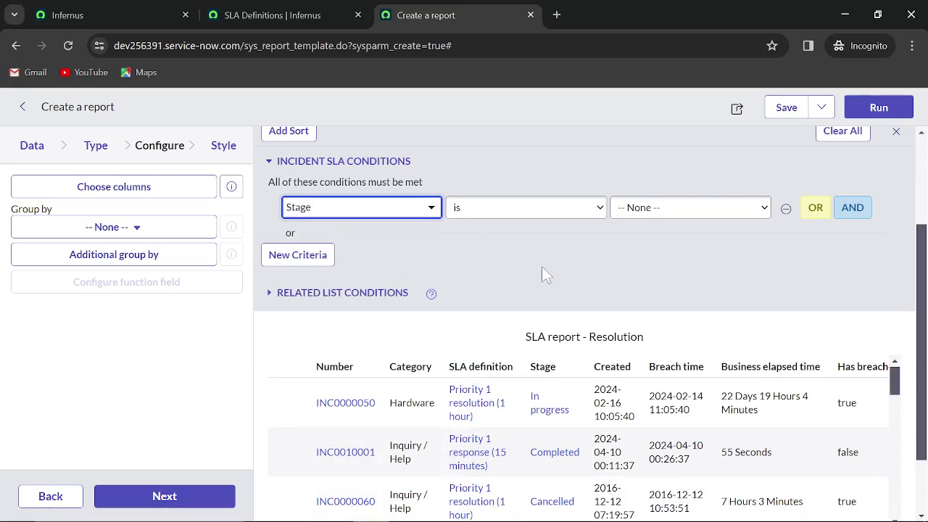
click(698, 210)
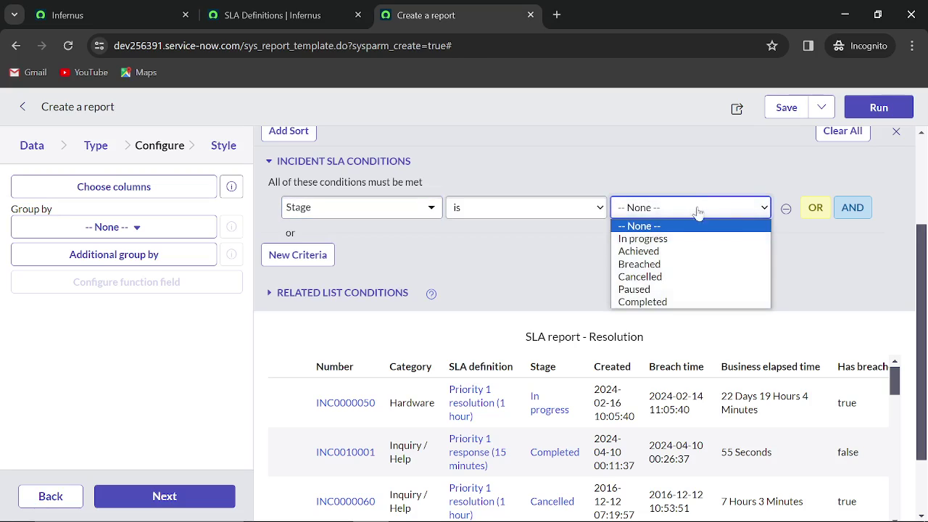
click(688, 302)
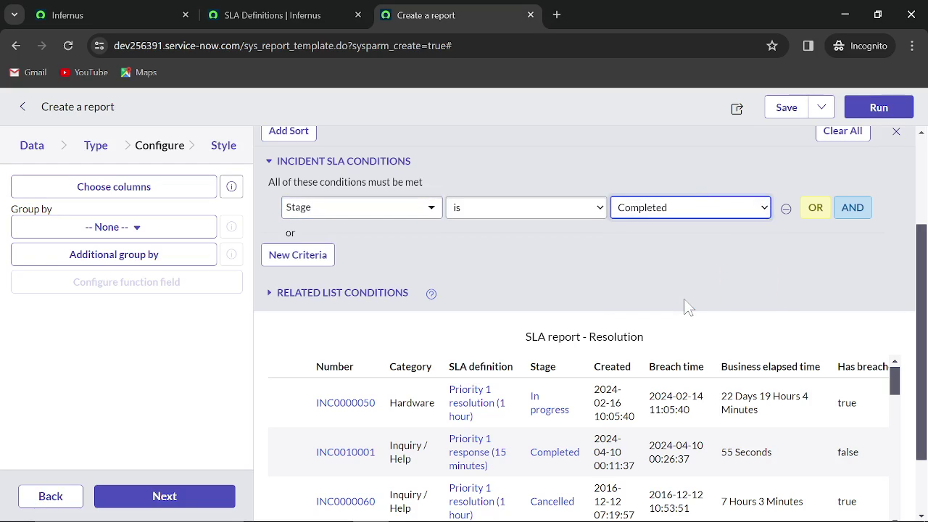
click(885, 109)
scroll(715, 290, down, 3)
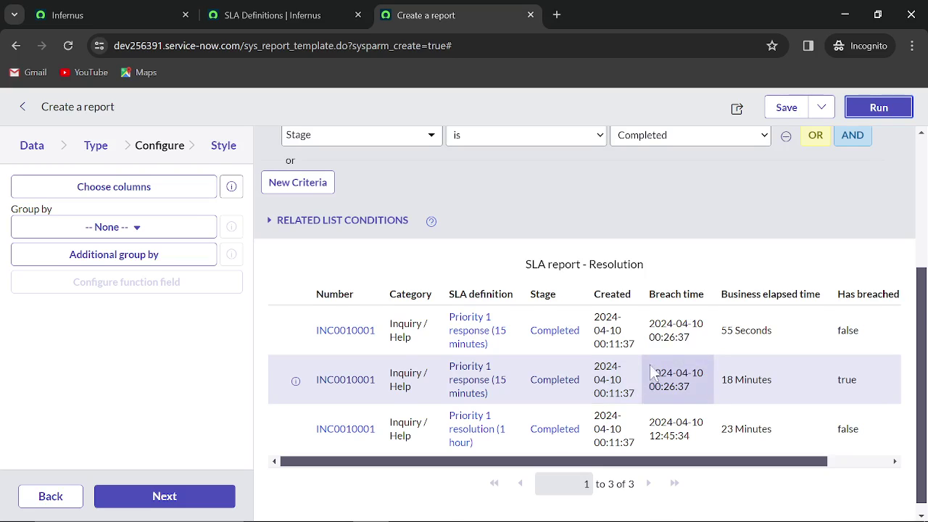
scroll(655, 373, up, 1)
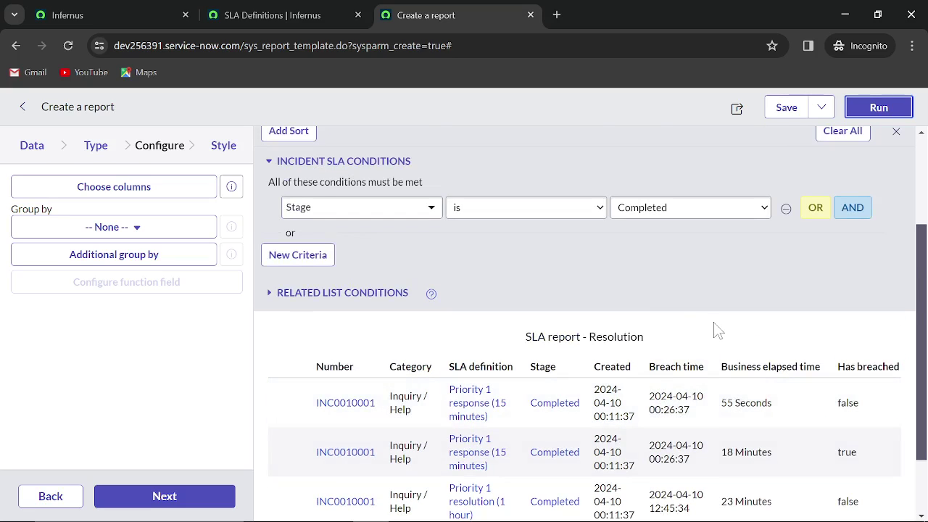
Step: Add an AND condition on the Table field of the SLA definition, using the operator is
click(859, 211)
click(419, 242)
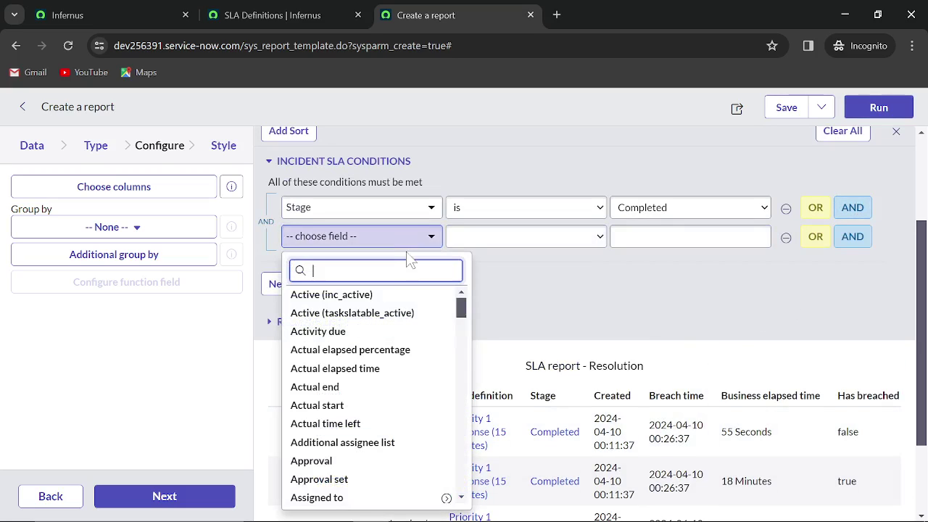
text(sla def)
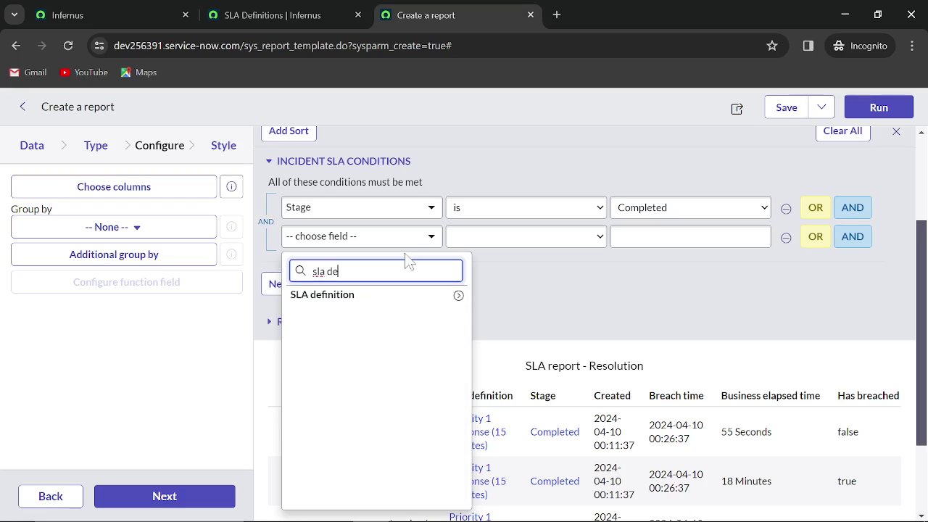
click(458, 295)
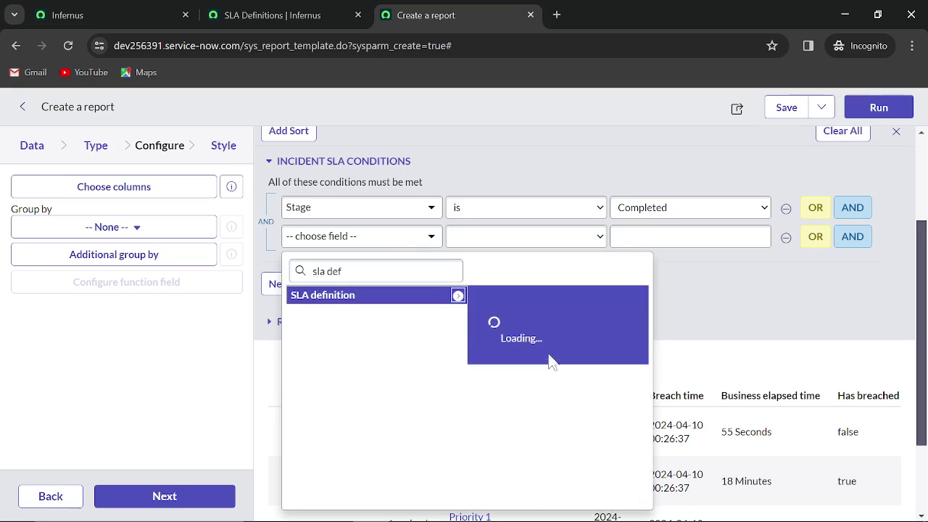
scroll(559, 395, down, 8)
scroll(536, 396, down, 3)
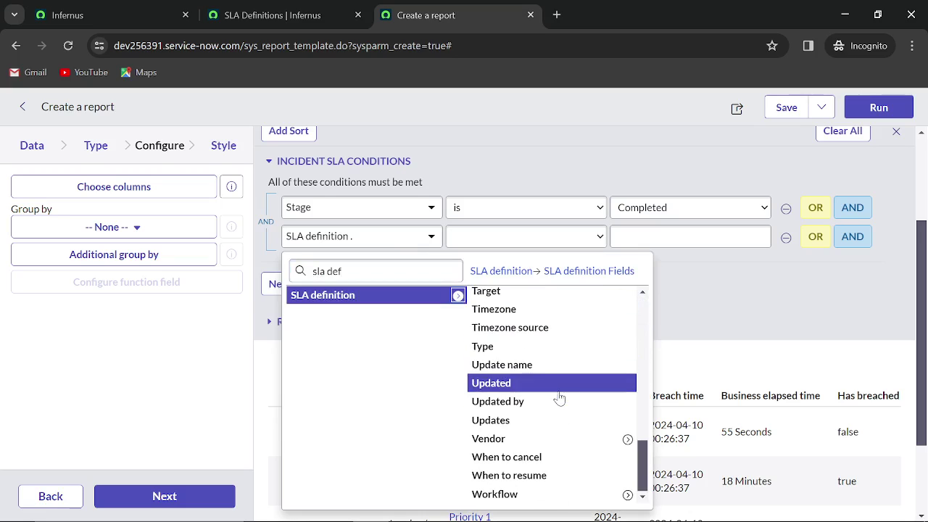
scroll(527, 355, up, 1)
click(525, 345)
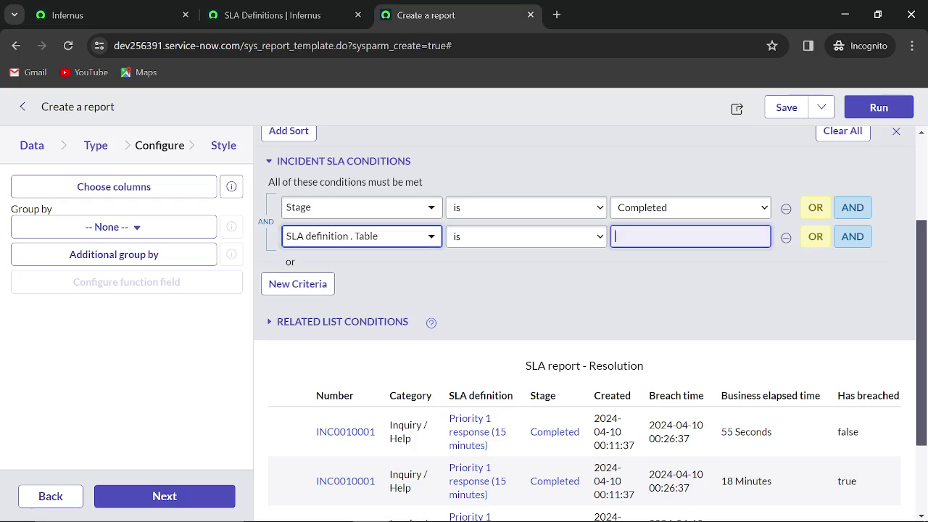
Step: Set the SLA definition.Table condition's value to Response and rerun the report
text(re)
key(BackSpace)
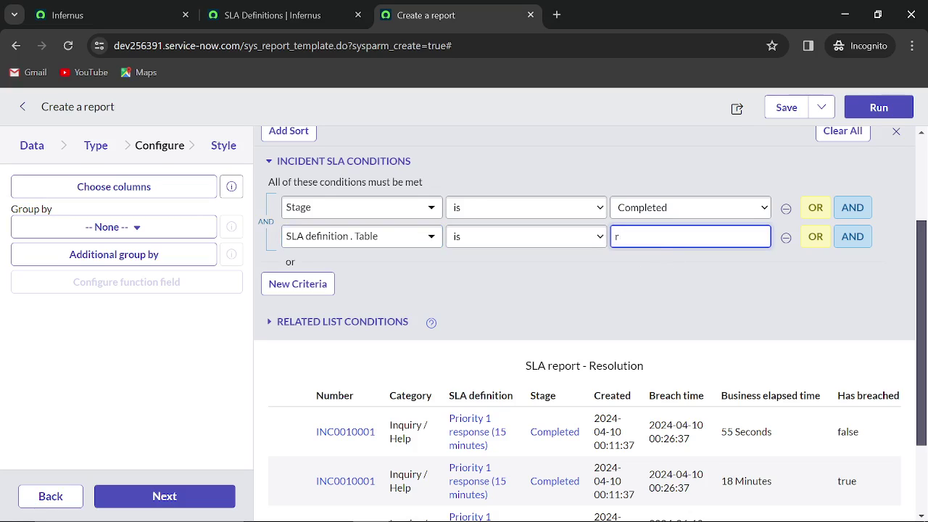
key(BackSpace)
text(Response)
click(879, 107)
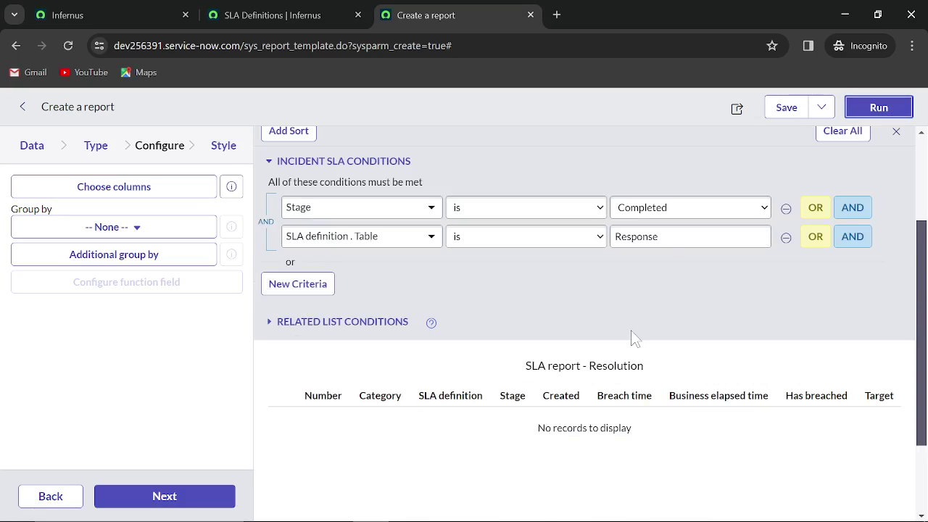
Step: Change the field of the second filter condition from the SLA definition's Table to its Target field
double_click(636, 237)
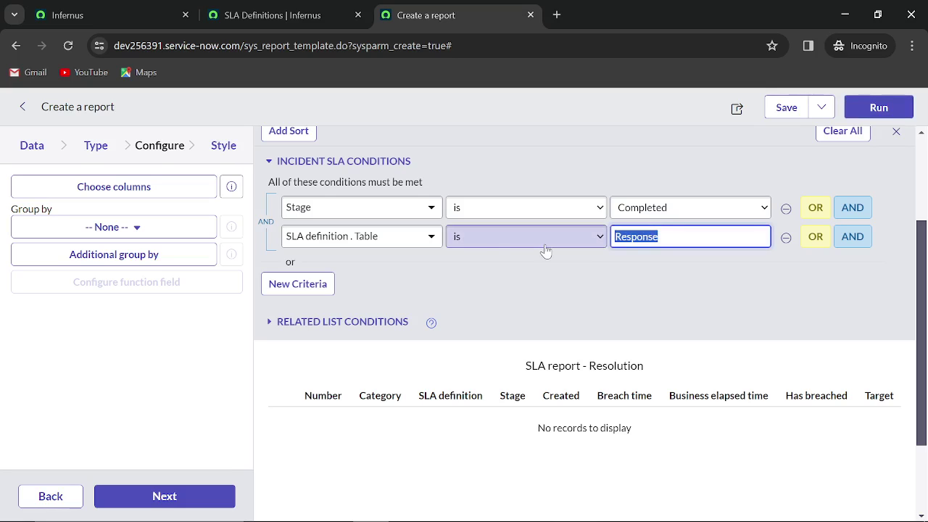
click(396, 238)
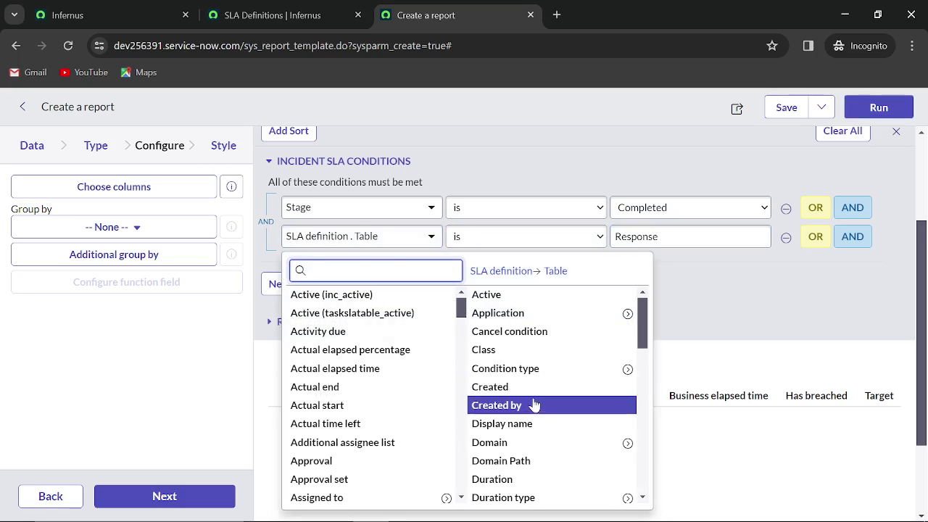
scroll(401, 425, down, 5)
scroll(402, 424, down, 10)
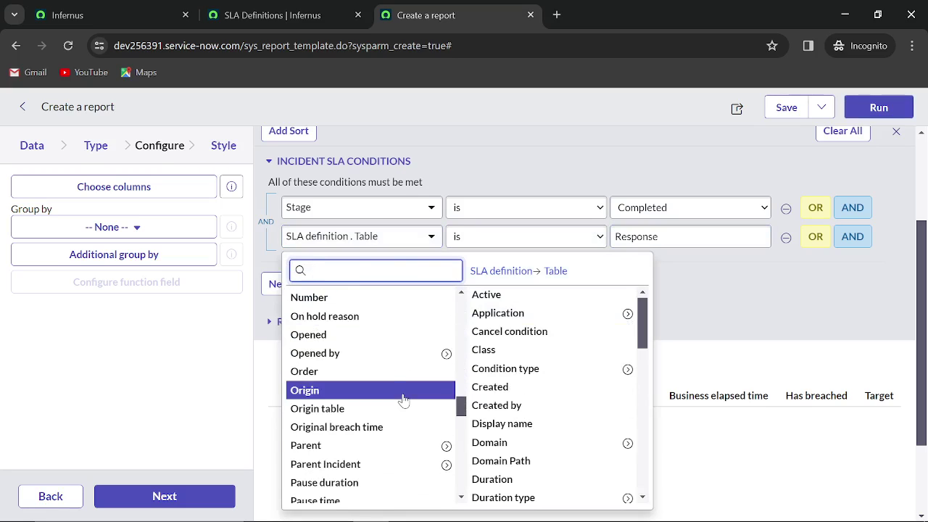
text(sla de)
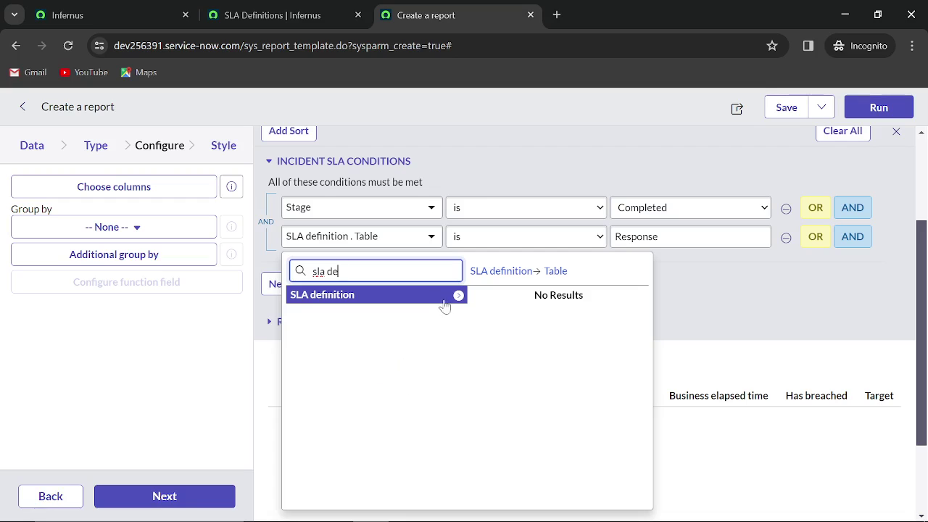
click(458, 295)
scroll(559, 377, down, 5)
scroll(560, 377, down, 5)
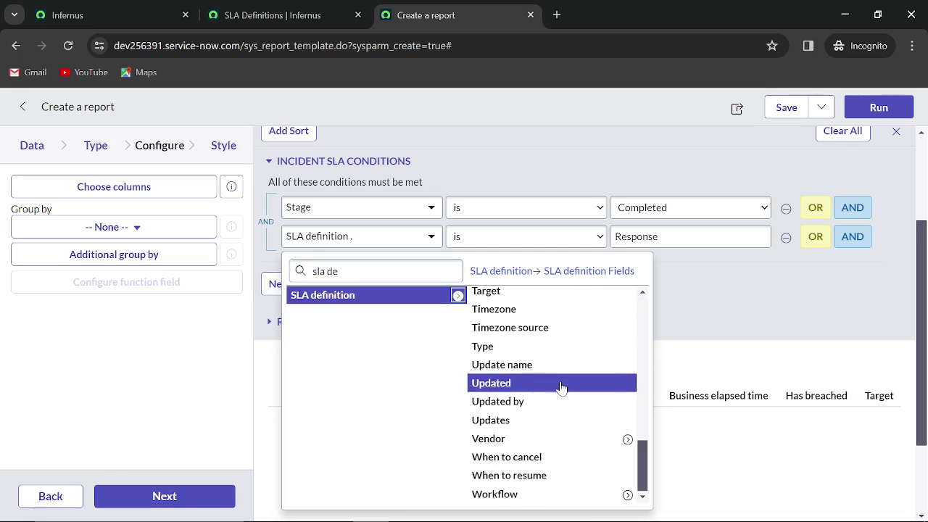
click(492, 292)
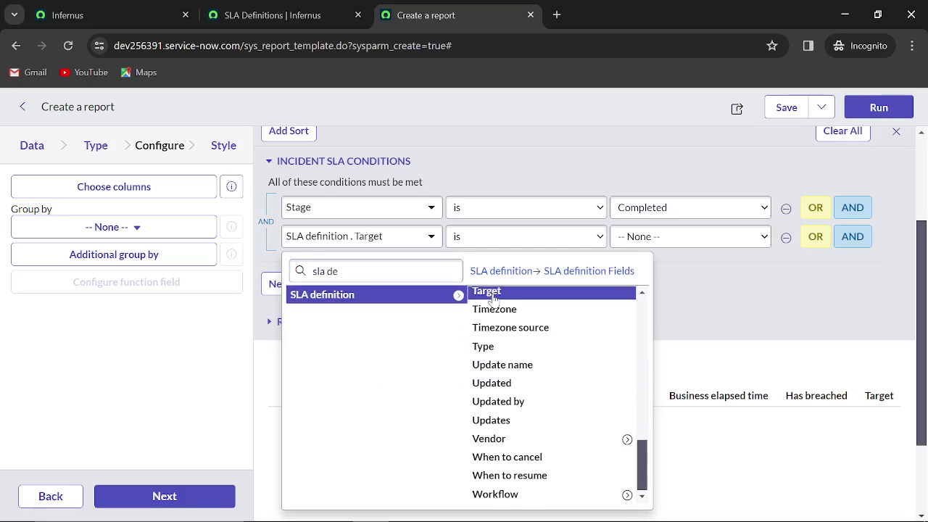
Step: Set the SLA definition.Target condition to Response, rerun the report and review the listed records across all columns
click(667, 237)
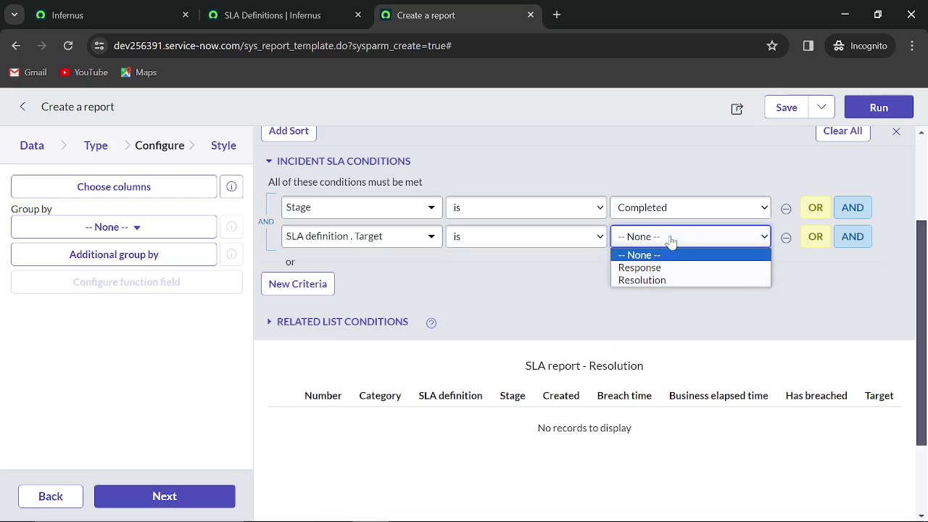
click(638, 267)
click(879, 109)
scroll(725, 290, down, 3)
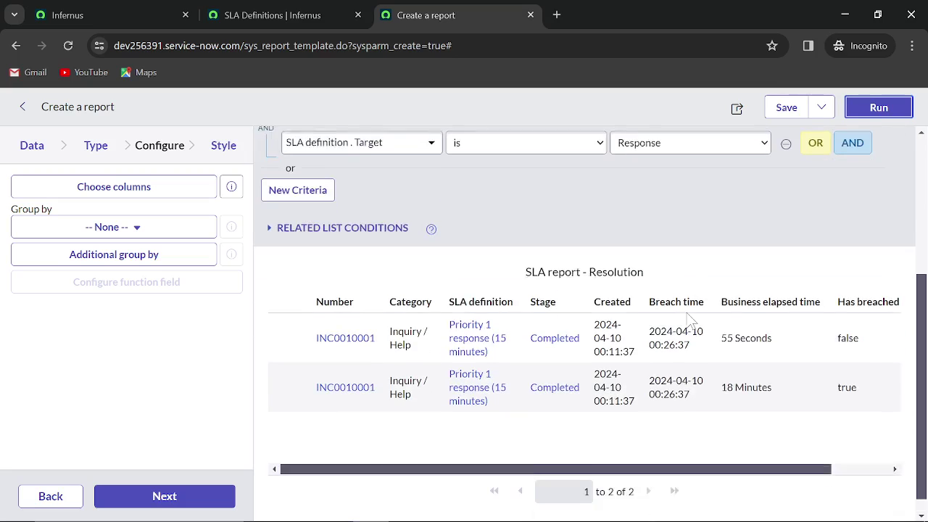
scroll(657, 412, up, 3)
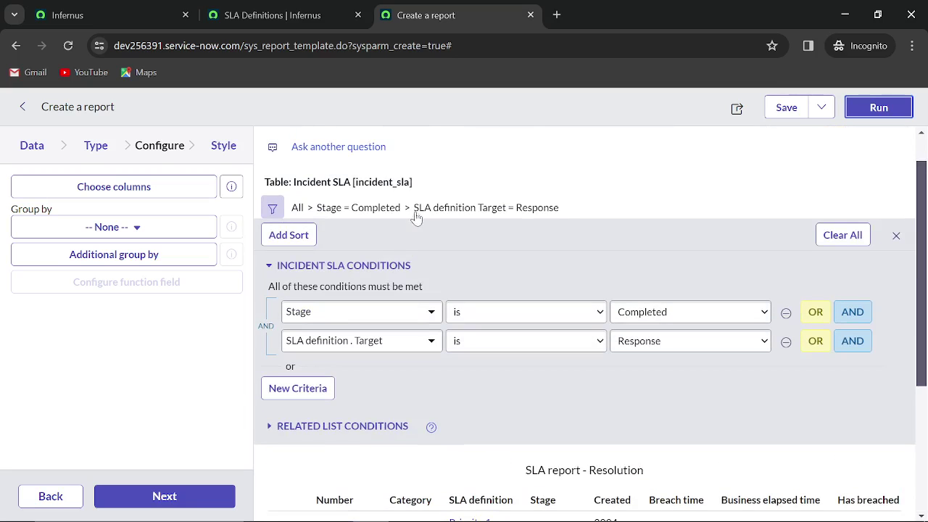
drag(414, 182, 354, 182)
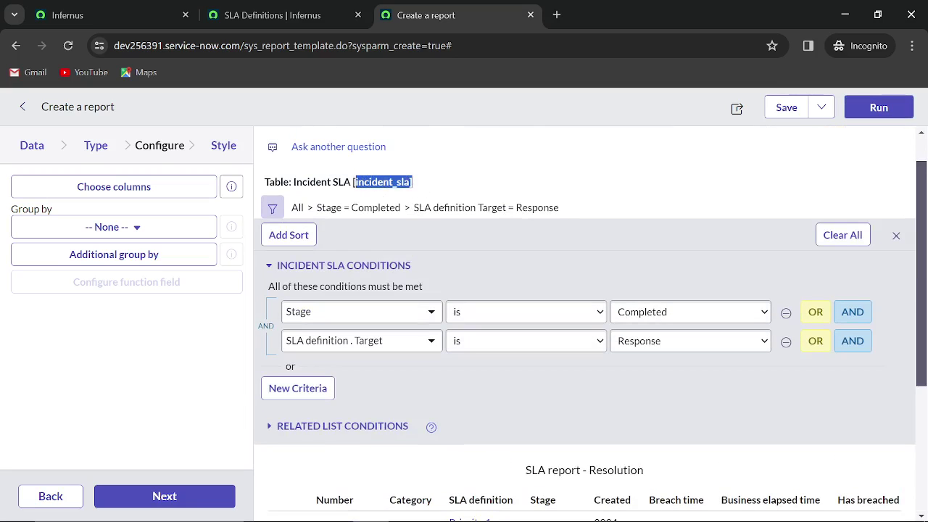
scroll(555, 244, down, 4)
scroll(551, 319, up, 3)
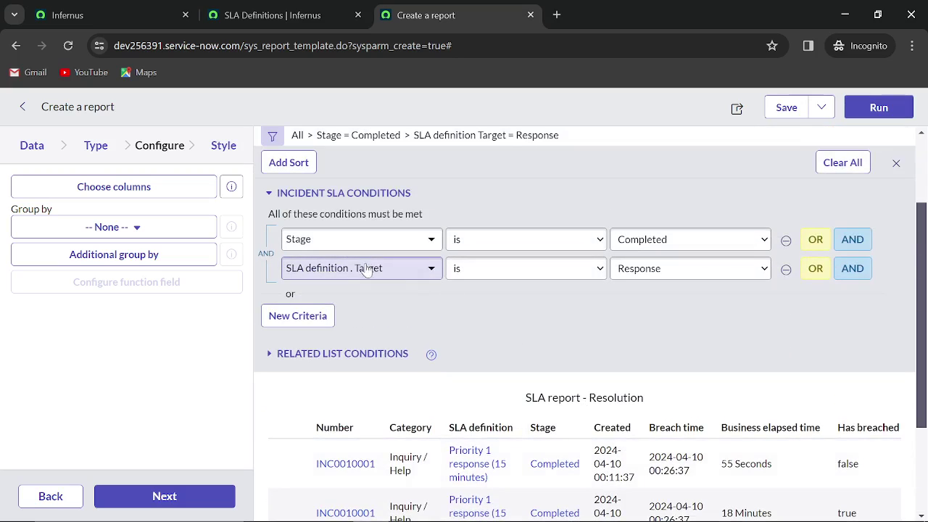
scroll(672, 300, down, 3)
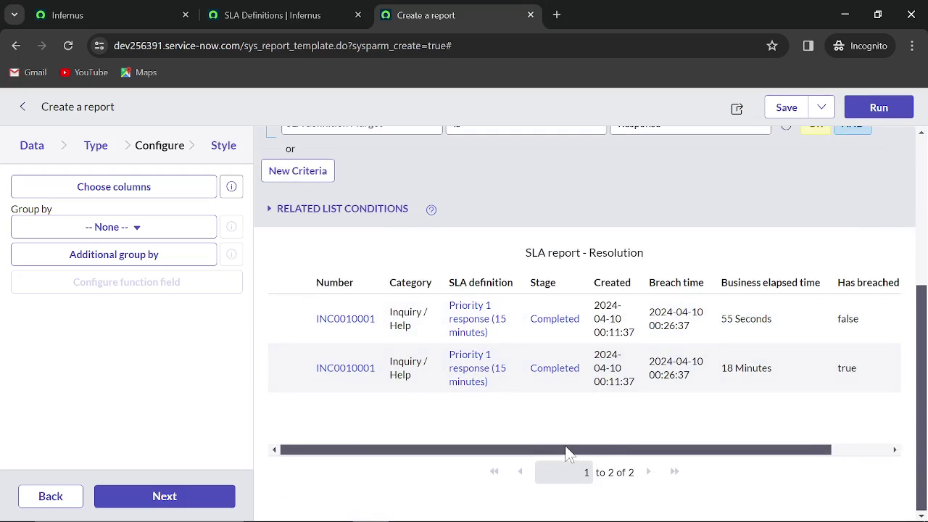
drag(565, 450, 655, 457)
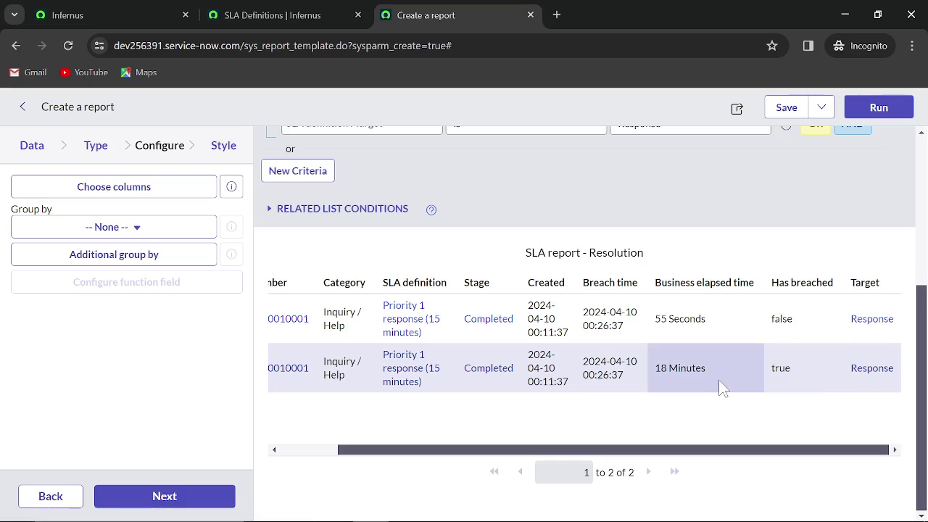
Step: Set the SLA definition.Target condition to Resolution, rerun the report and review its timing, breach and target columns
scroll(721, 372, up, 2)
click(704, 274)
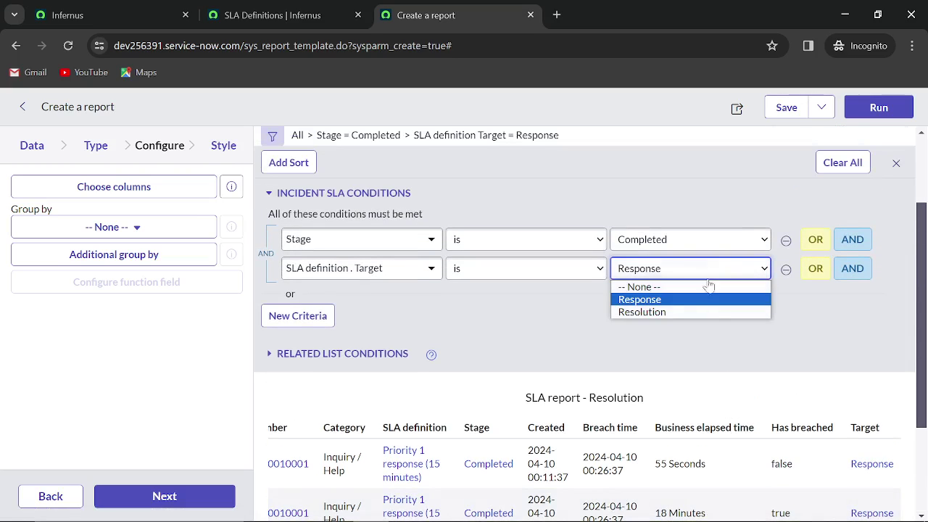
click(643, 312)
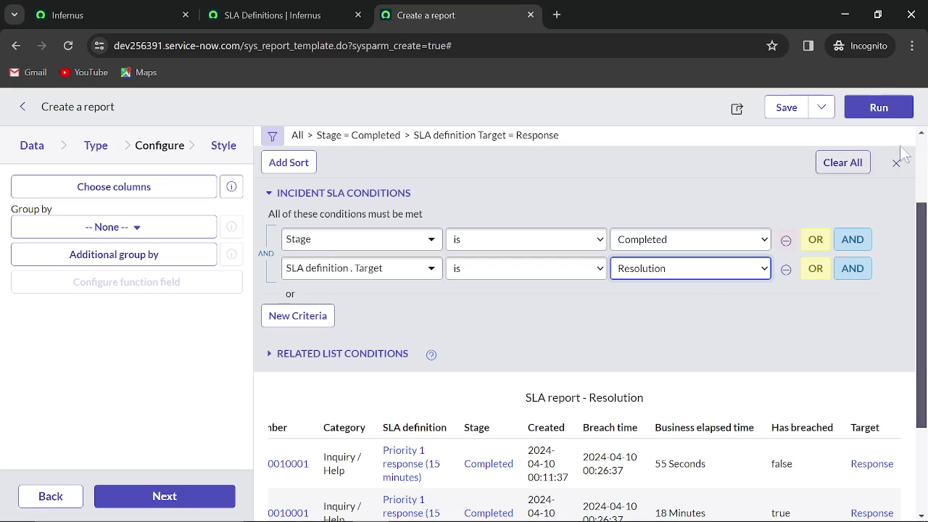
click(903, 108)
scroll(699, 261, down, 2)
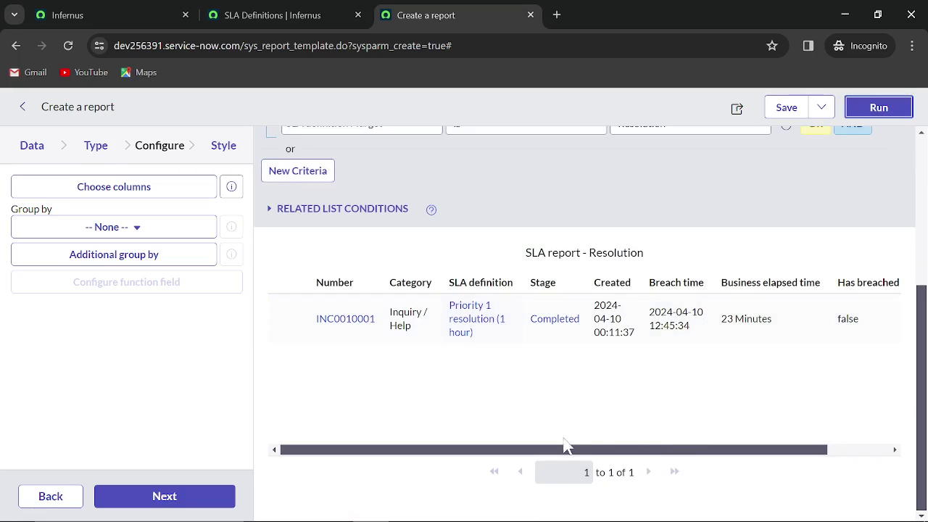
drag(569, 450, 731, 448)
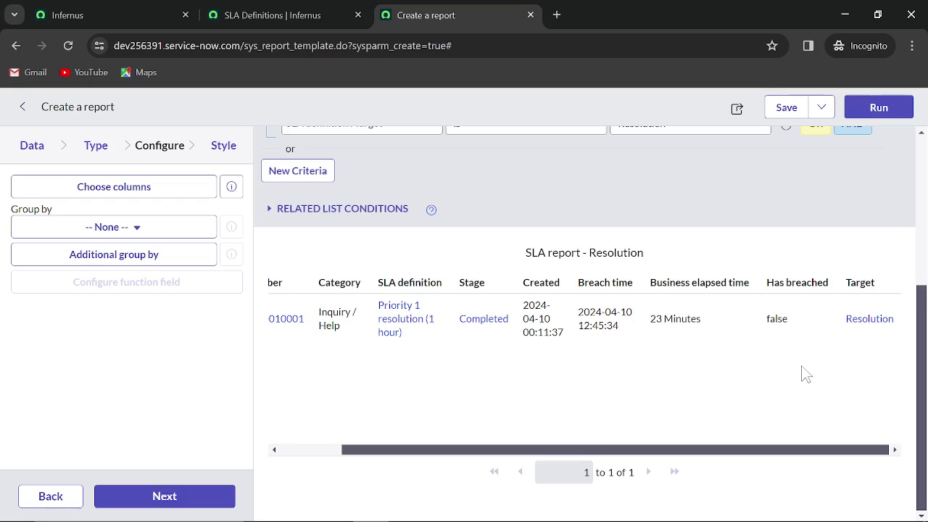
scroll(414, 353, up, 5)
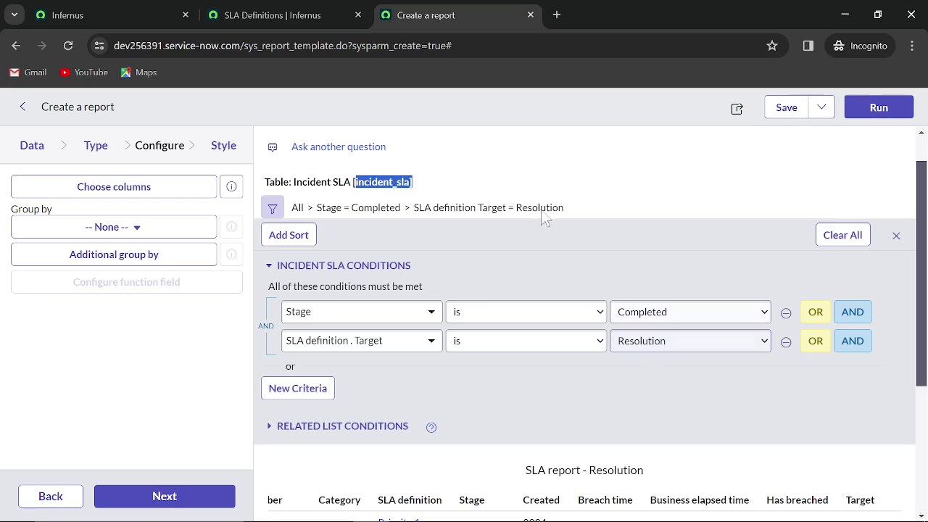
Step: Return to the instance home page, filter the navigator for reports and open the Create New report form in a separate browser tab
click(124, 24)
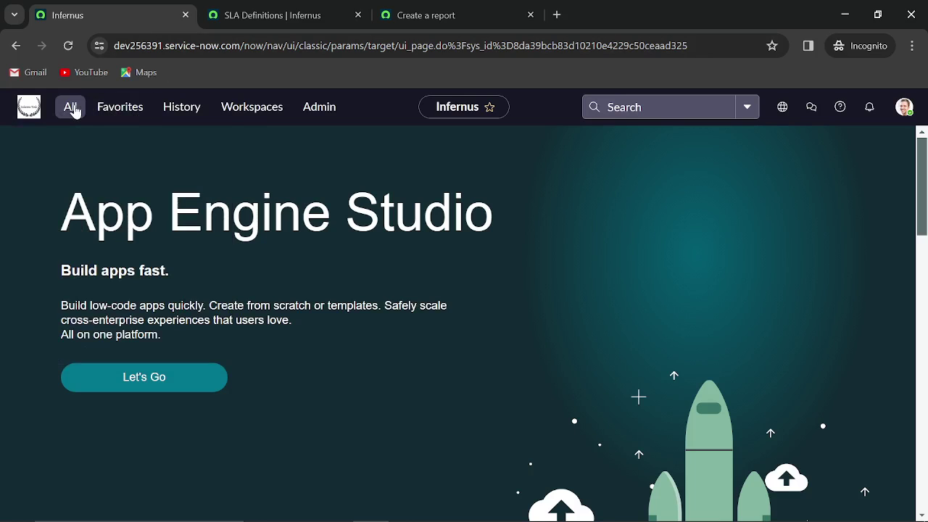
click(70, 107)
scroll(170, 286, down, 8)
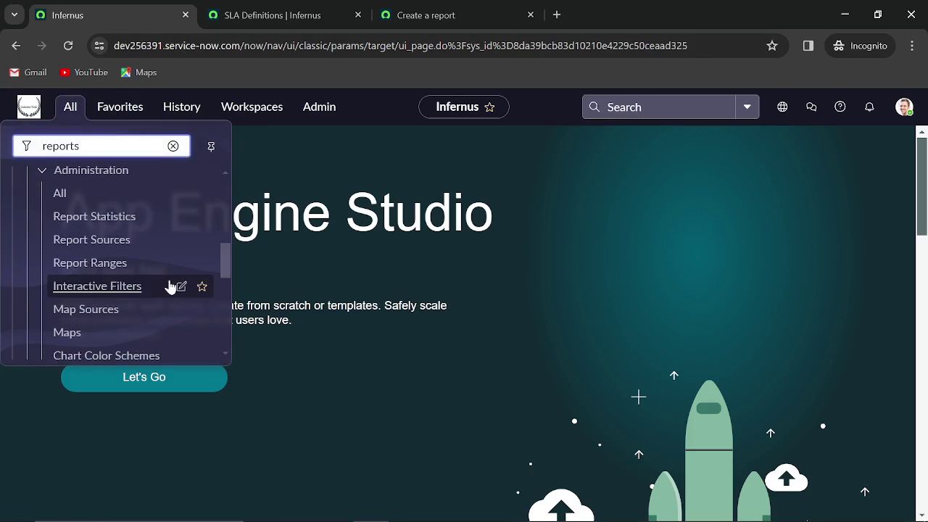
scroll(160, 292, down, 1)
scroll(155, 296, up, 1)
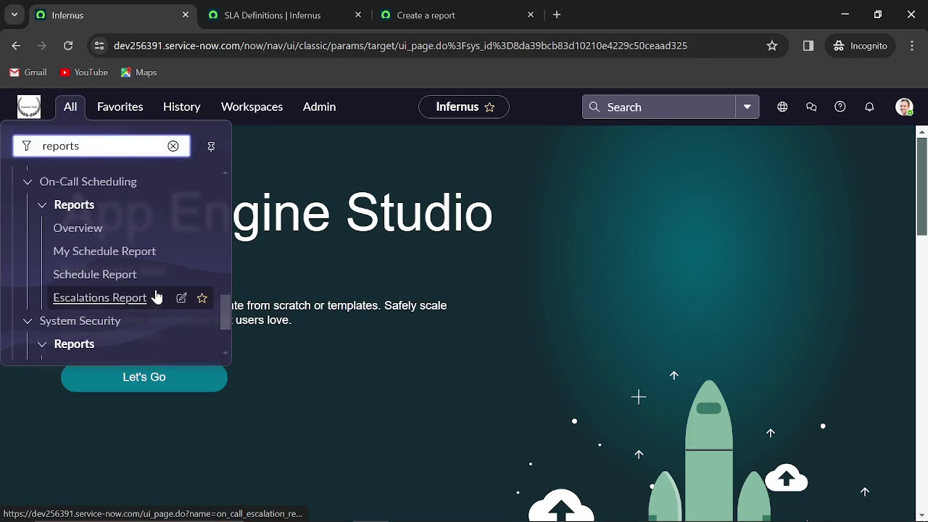
scroll(136, 256, down, 3)
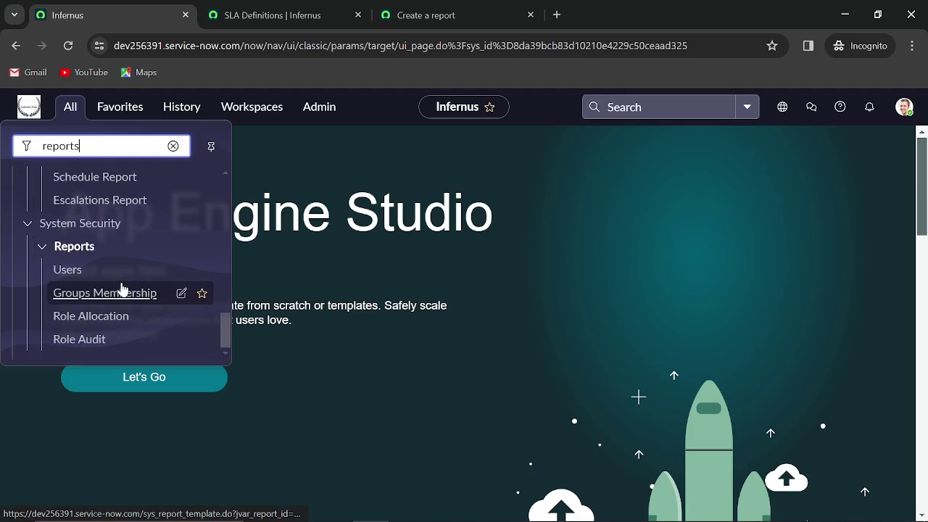
double_click(60, 146)
text(rep)
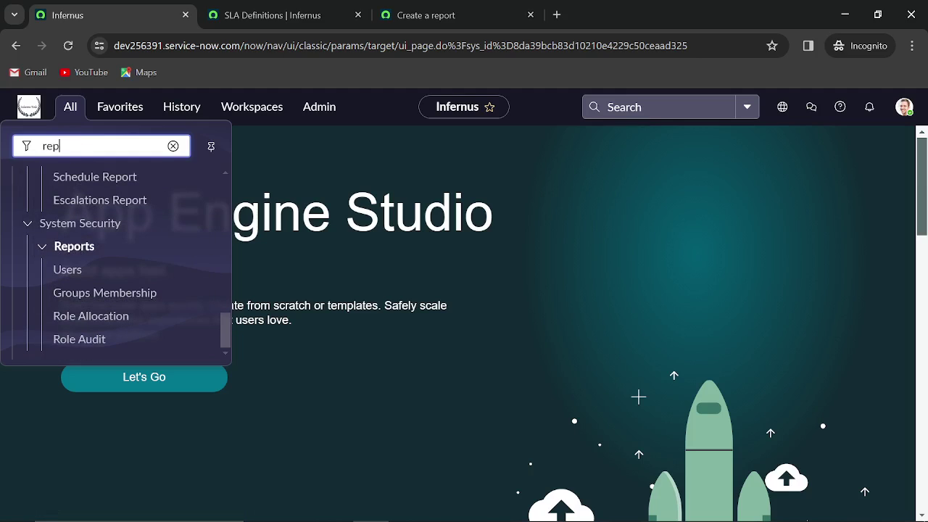
text(orts)
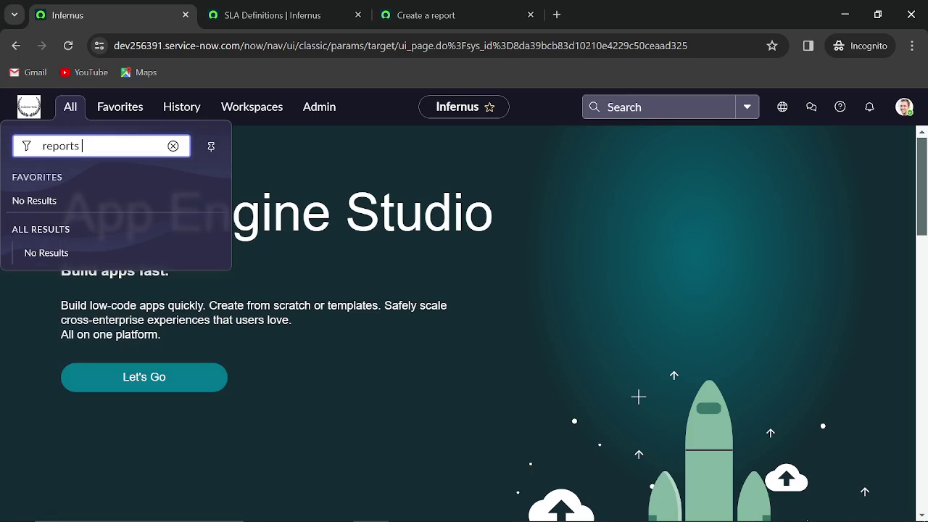
key(BackSpace)
scroll(99, 265, down, 8)
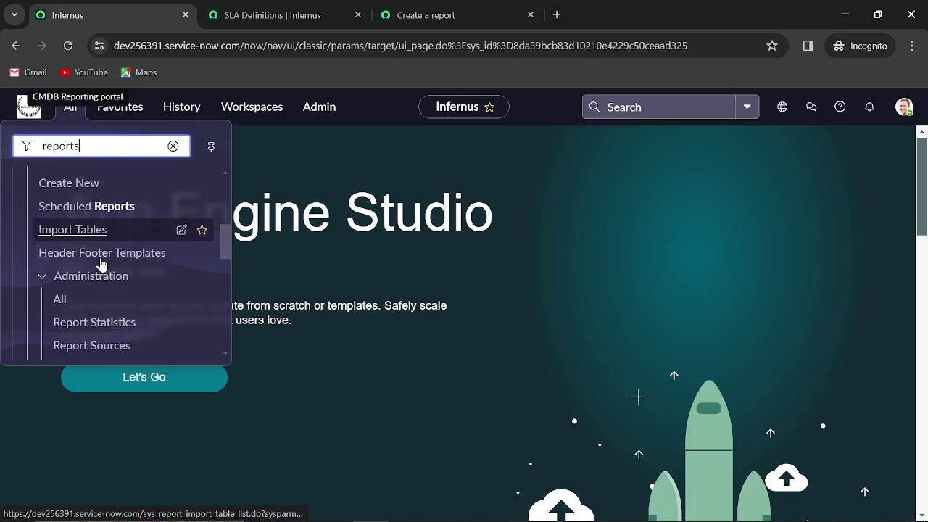
scroll(102, 264, down, 5)
scroll(101, 264, up, 6)
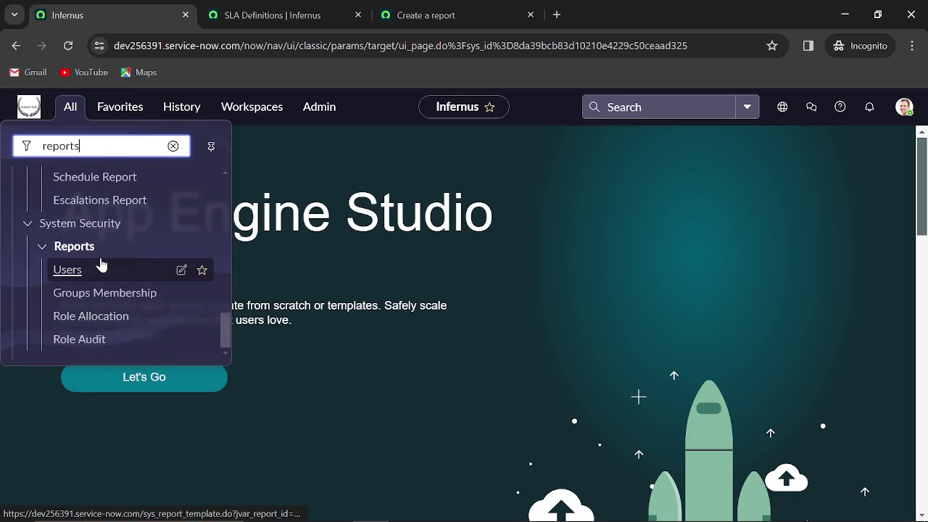
scroll(100, 263, up, 5)
scroll(101, 269, down, 2)
middle_click(102, 269)
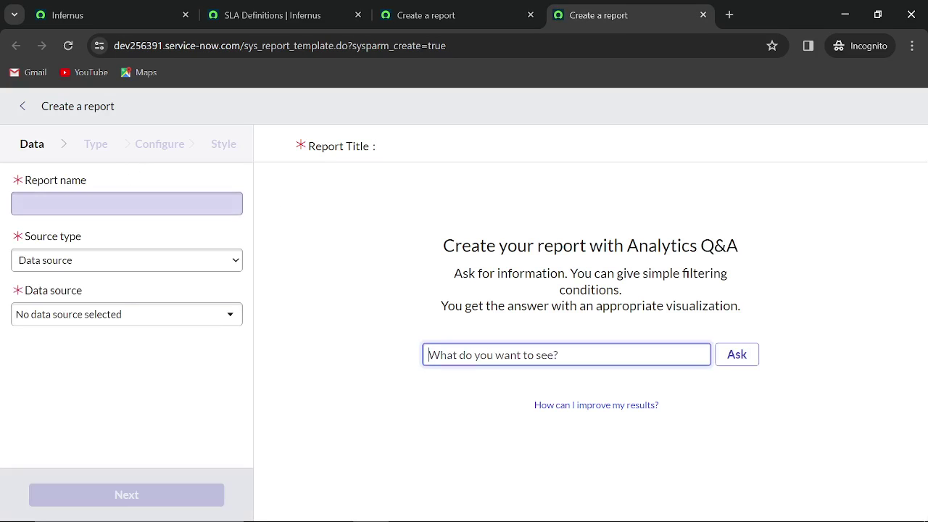
Step: Name the new report "Response times - incident_metric"
text(Repo)
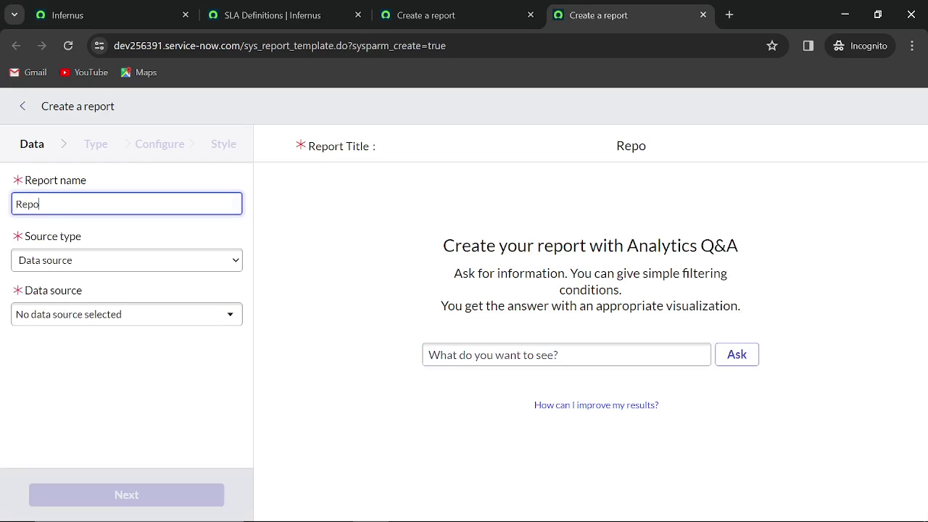
text(nse TImes)
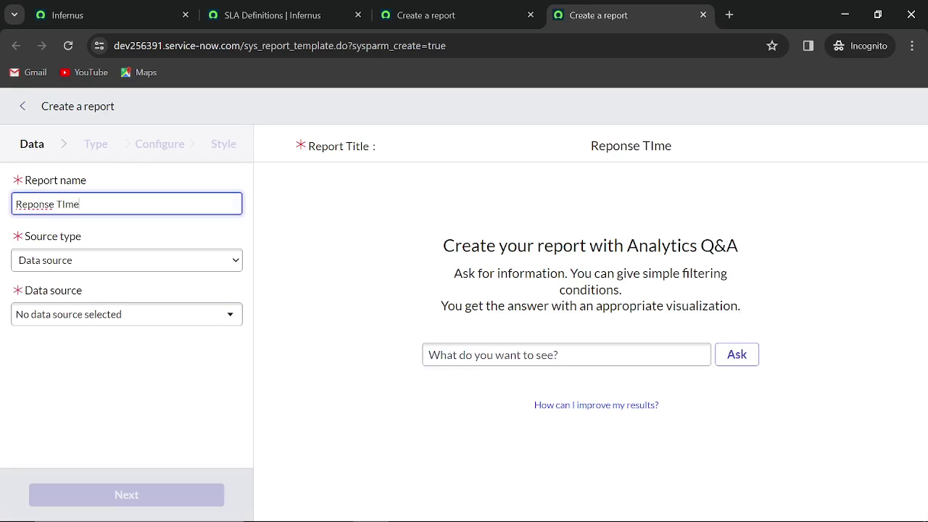
key(BackSpace)
key(BackSpace)
key(BackSpace)
key(BackSpace)
key(BackSpace)
key(BackSpace)
key(BackSpace)
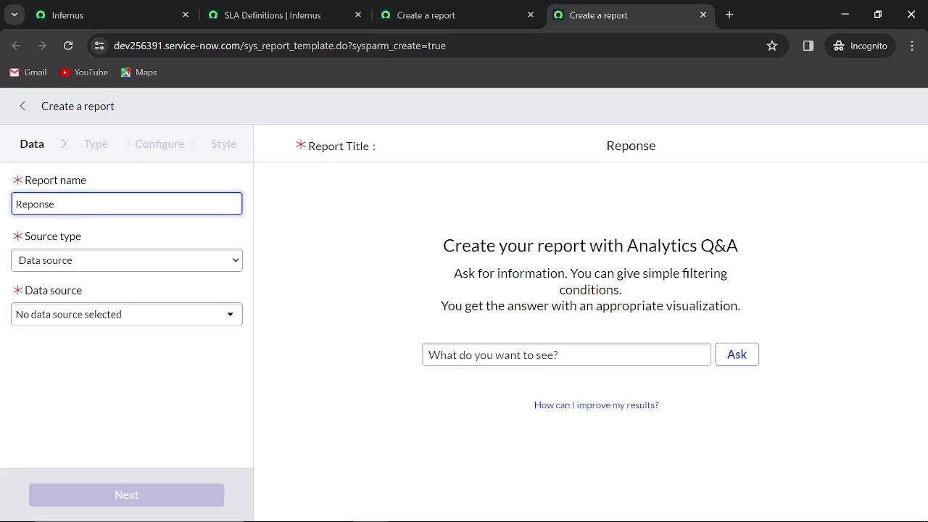
key(BackSpace)
key(BackSpace)
key(BackSpace)
key(BackSpace)
text(sponse t)
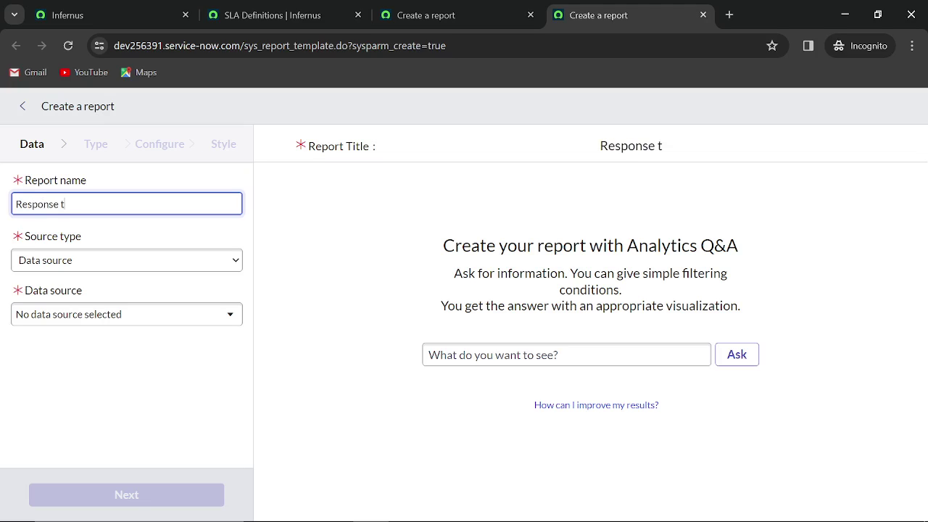
text(imes )
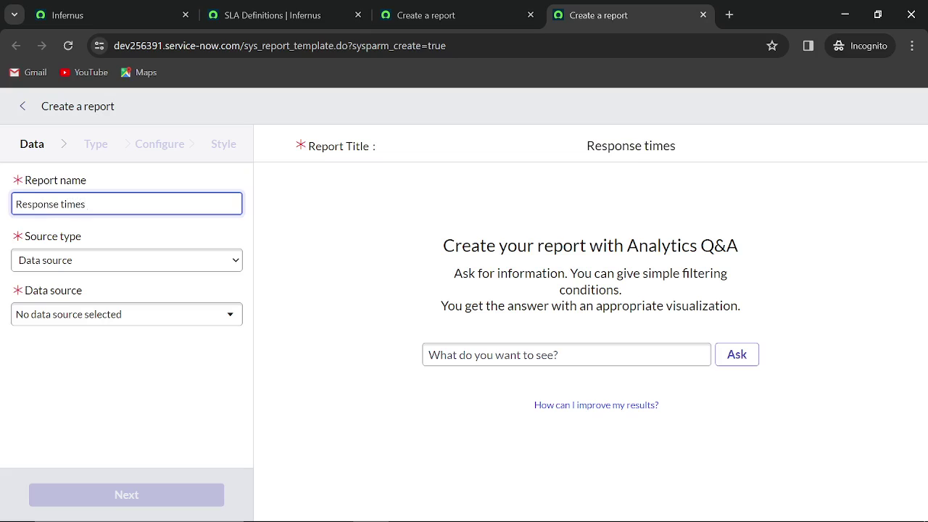
text(- i)
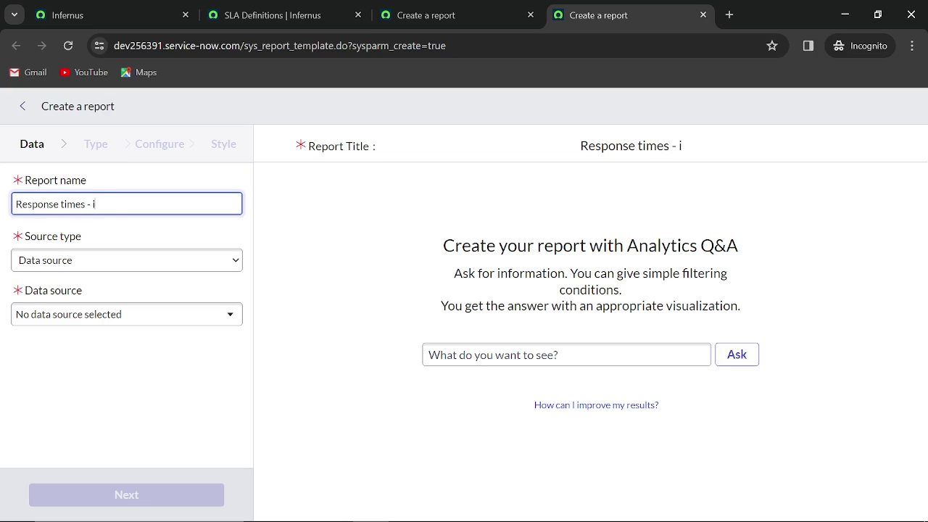
text(ncident_metric)
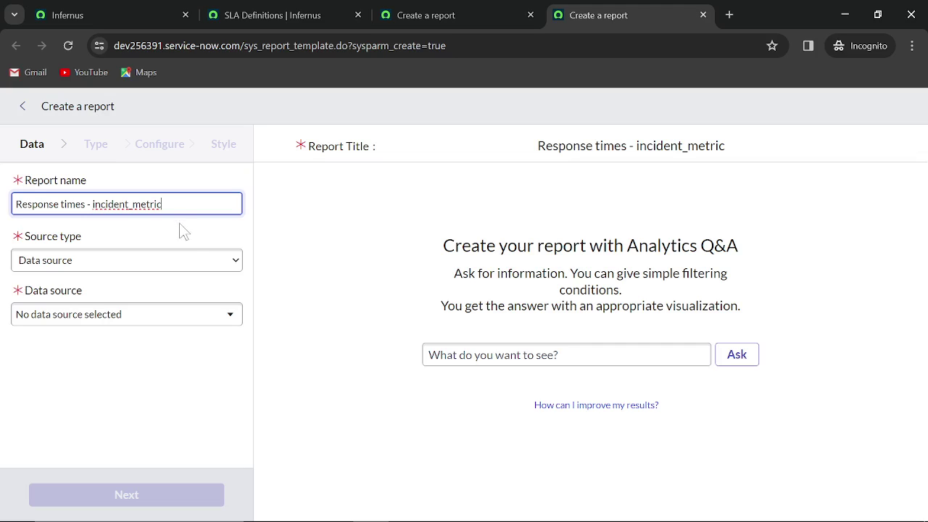
Step: Set the report's source type to Table and choose the Incident Metric [incident_metric] table
click(155, 261)
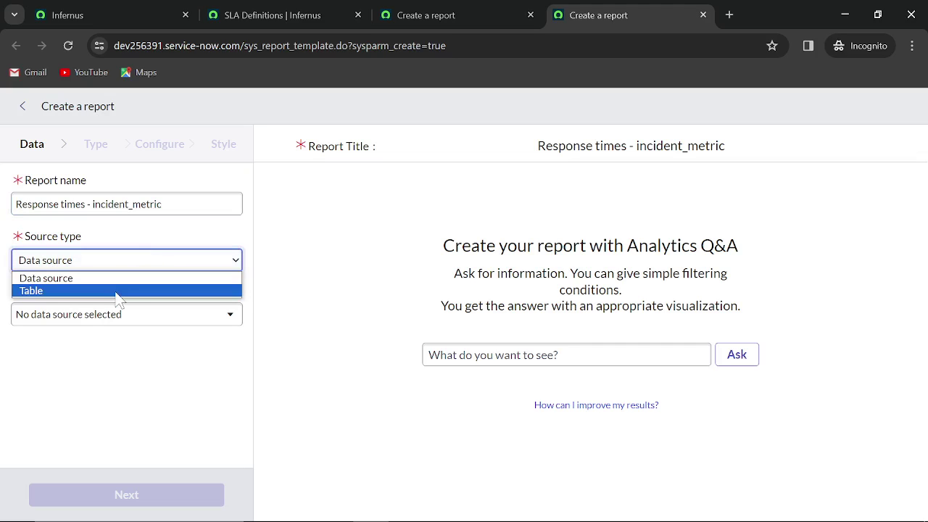
click(118, 290)
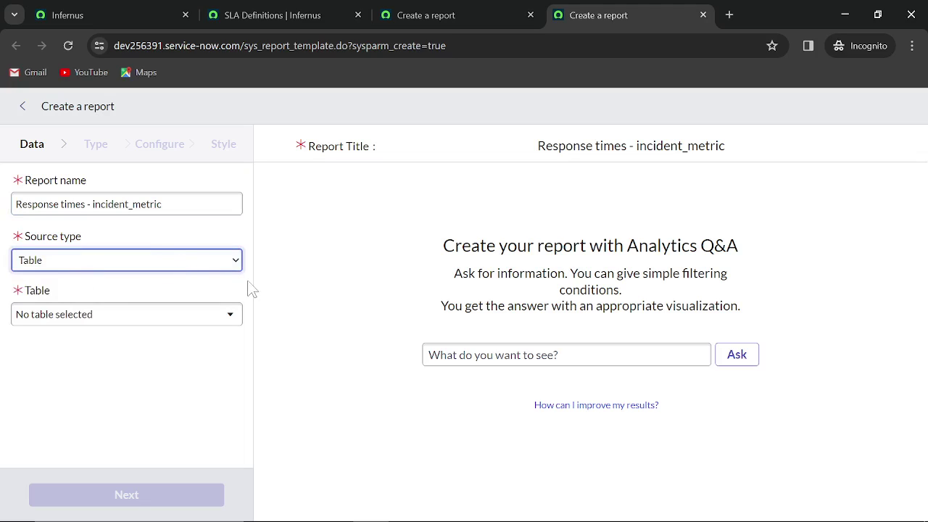
click(217, 317)
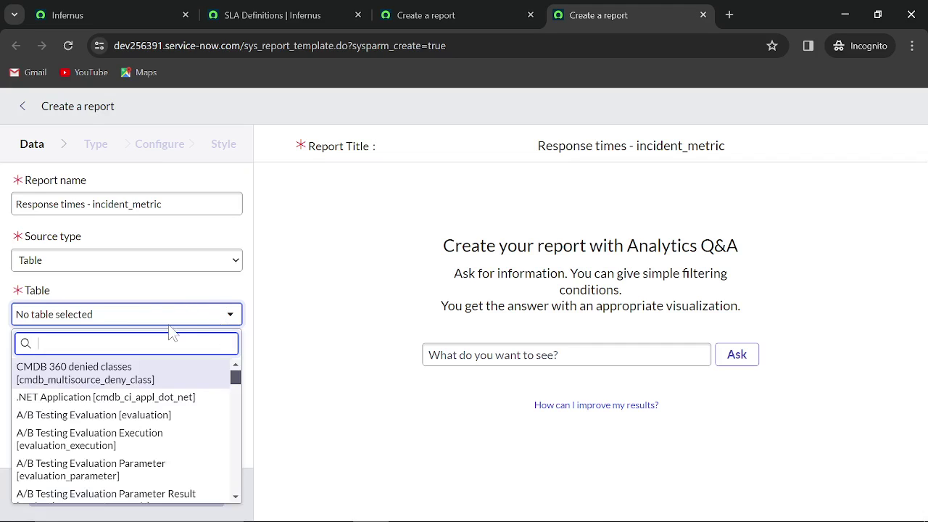
text(metric)
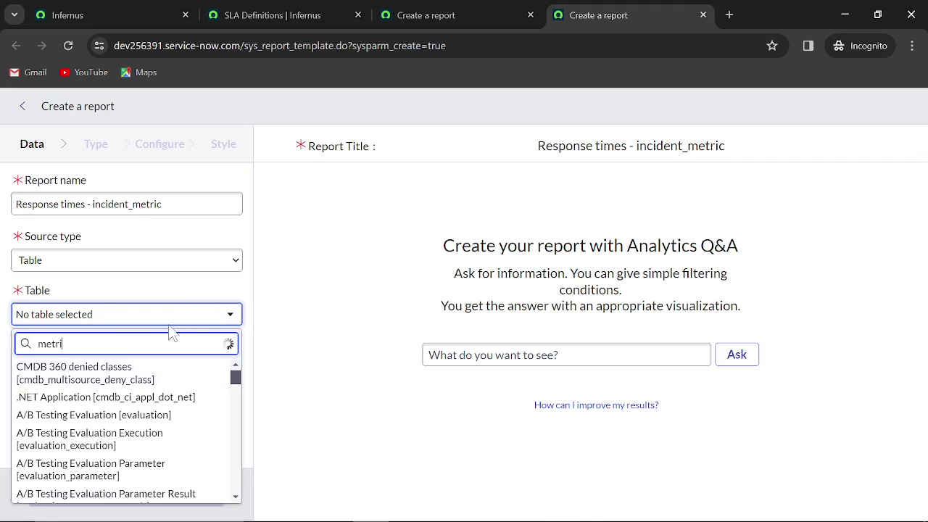
key(BackSpace)
key(BackSpace)
key(BackSpace)
key(BackSpace)
key(BackSpace)
key(BackSpace)
text(incident_metric)
click(145, 370)
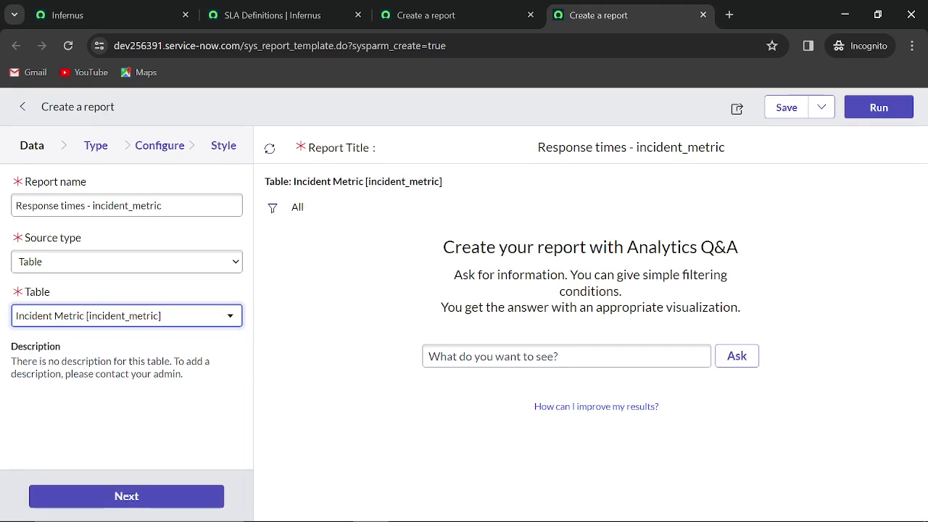
Step: Add Duration(mi_duration) to the report's selected columns, placing it after Value
click(182, 506)
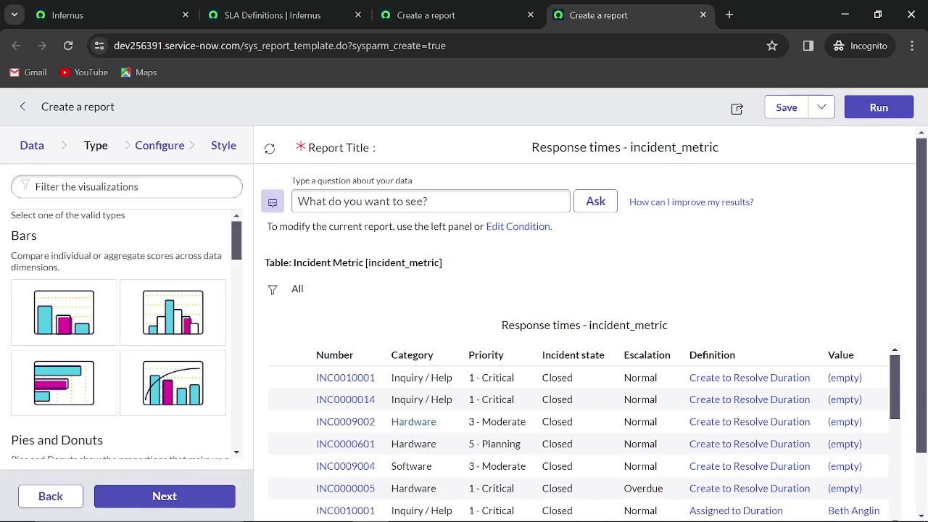
scroll(363, 340, down, 2)
scroll(275, 311, up, 2)
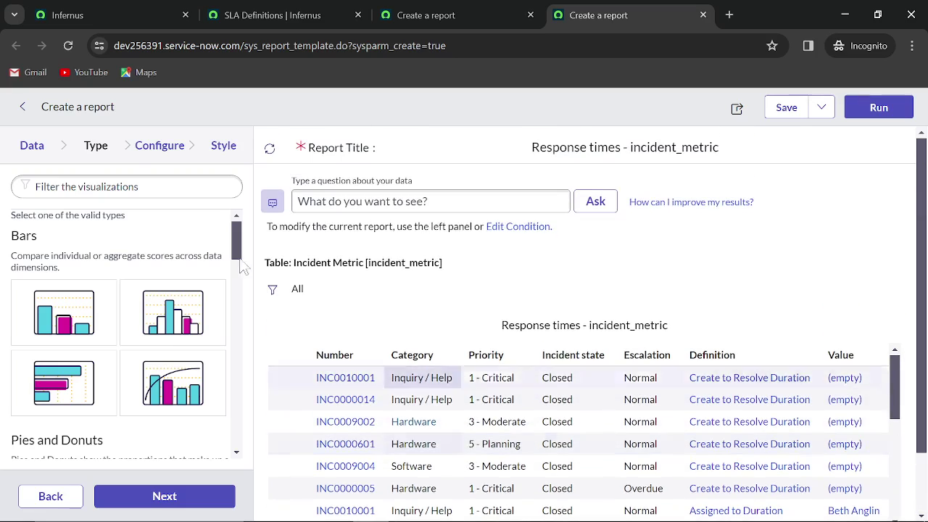
click(160, 148)
click(152, 186)
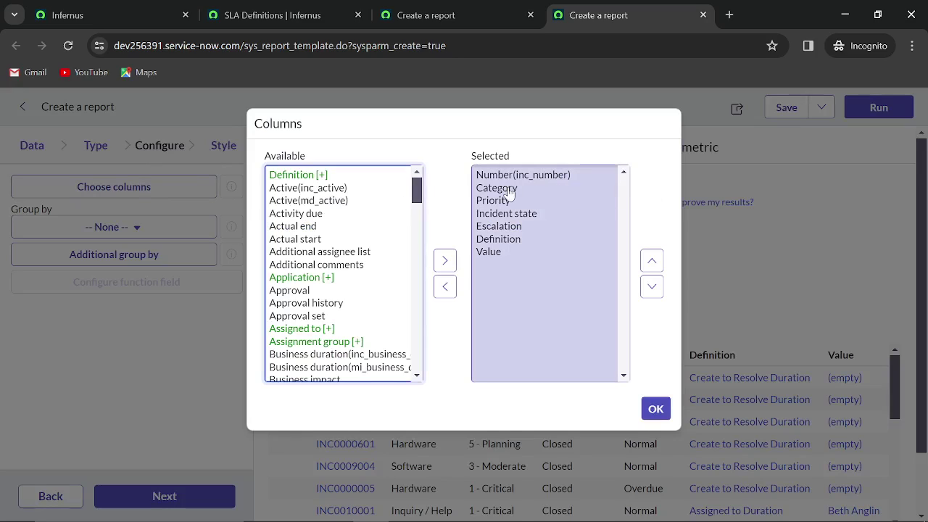
click(497, 256)
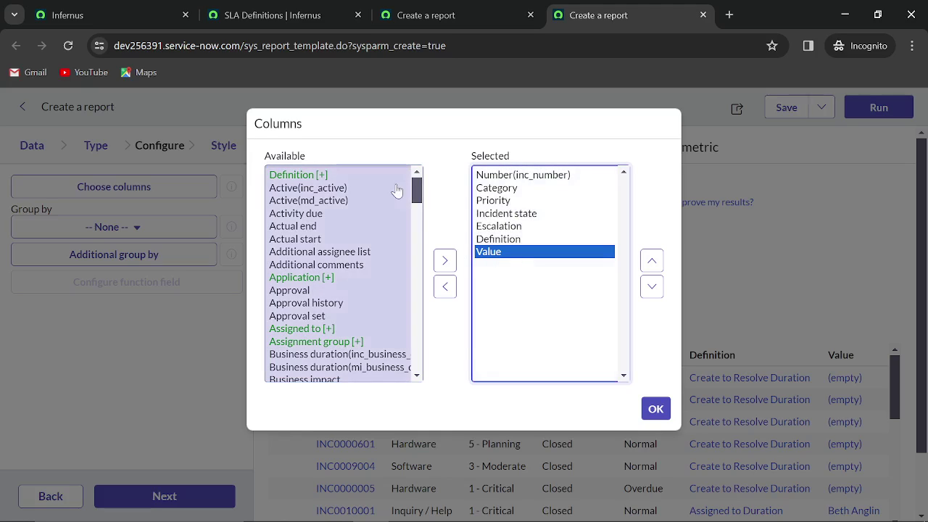
drag(418, 193, 426, 271)
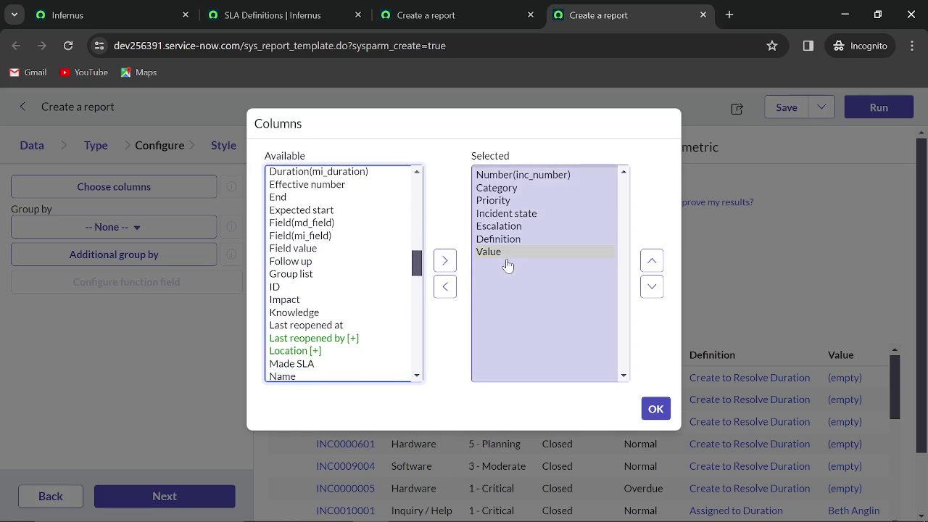
scroll(348, 297, down, 2)
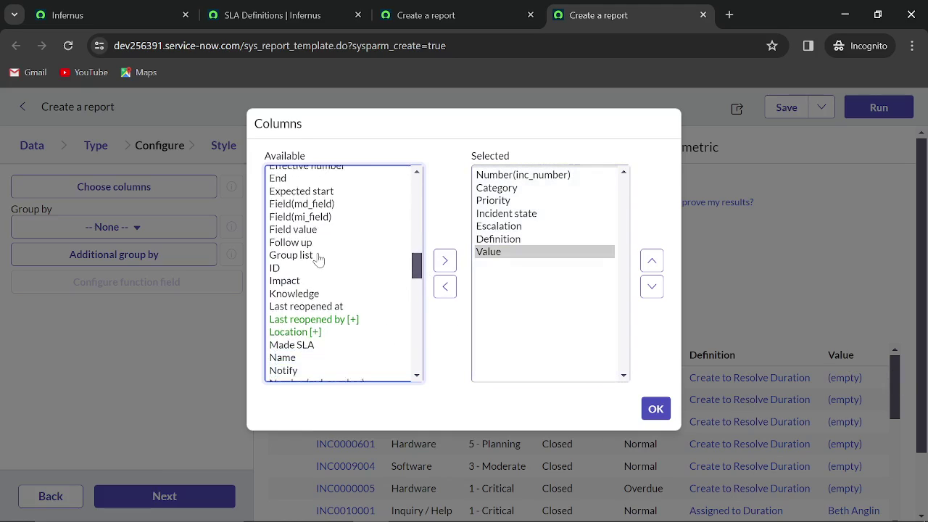
scroll(353, 305, up, 3)
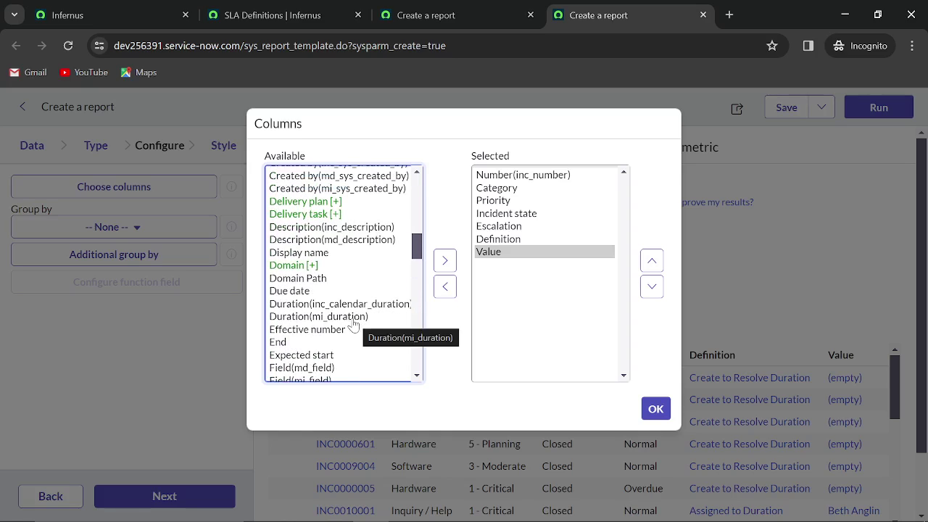
click(354, 319)
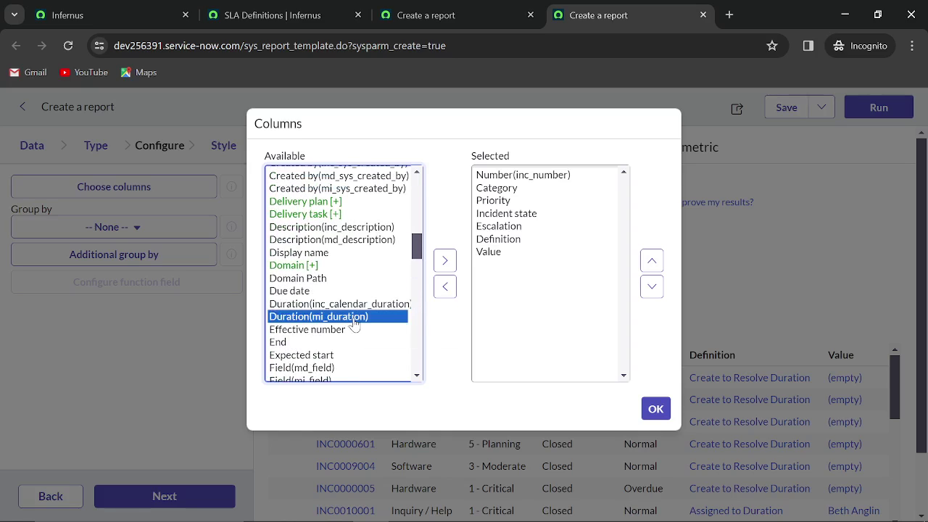
click(445, 260)
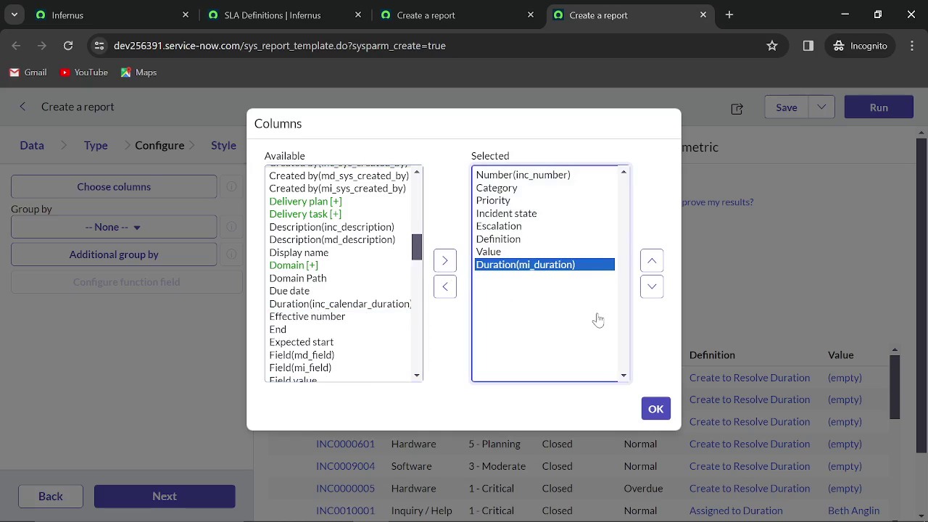
click(655, 411)
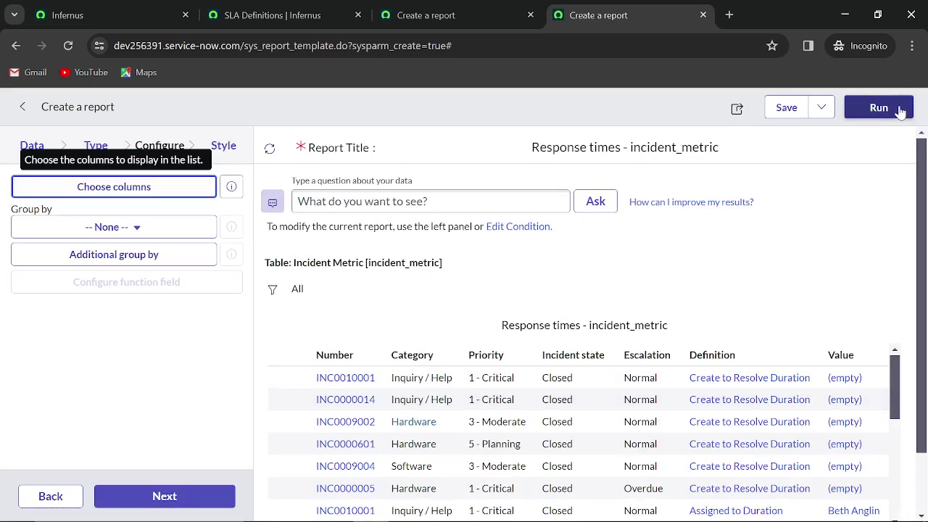
Step: Run the report and review the Definition, Value and Duration columns across the listed incident metric records
click(897, 110)
scroll(804, 284, down, 1)
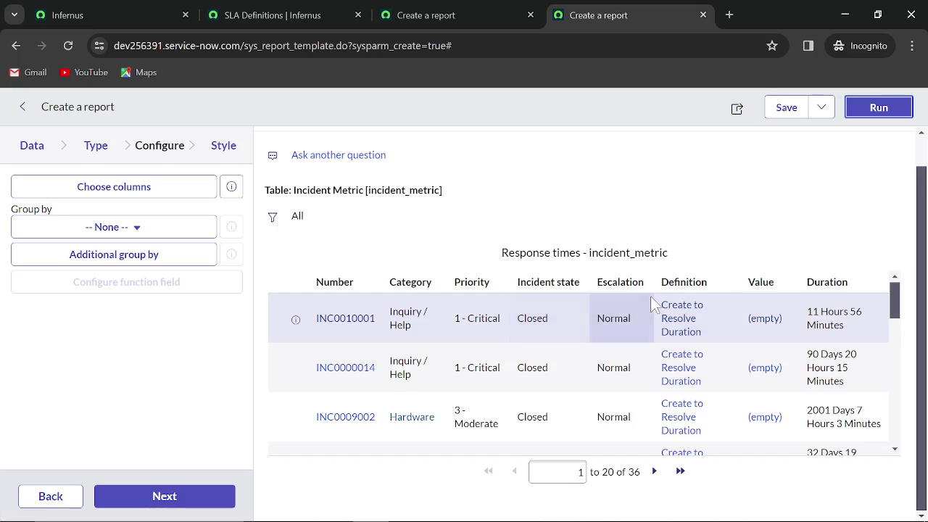
scroll(738, 317, down, 1)
scroll(764, 342, up, 2)
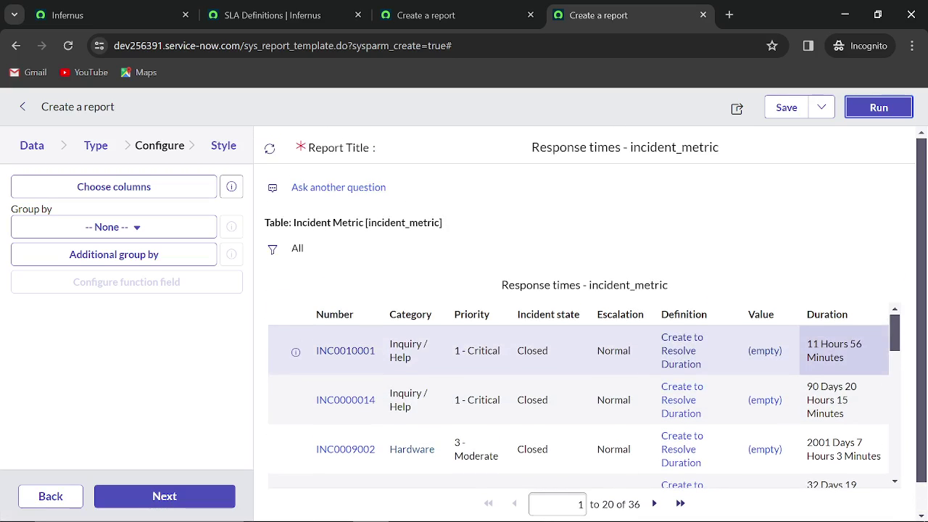
scroll(799, 359, down, 5)
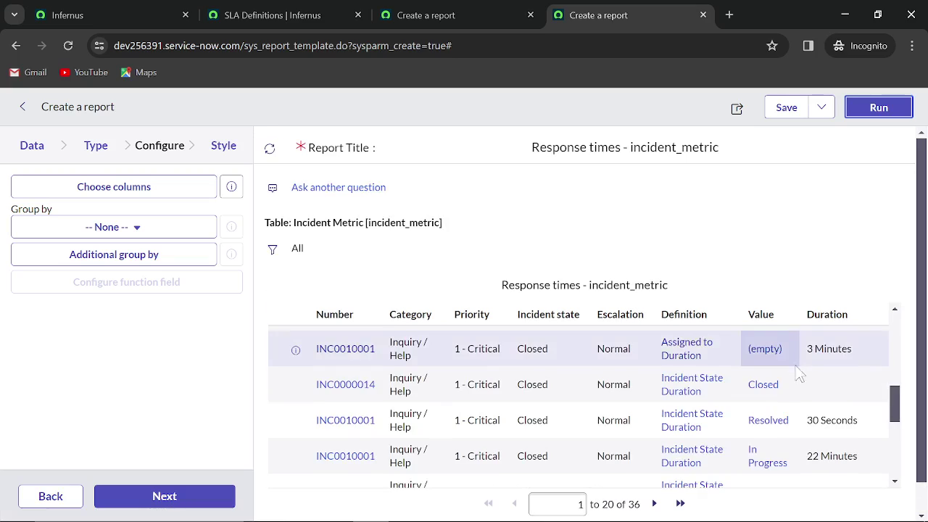
scroll(799, 374, up, 3)
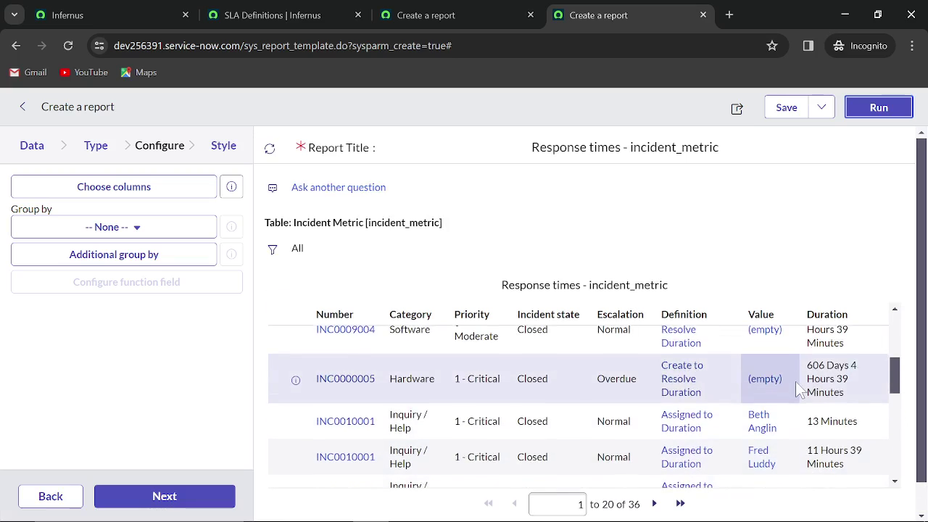
scroll(798, 381, down, 3)
scroll(799, 389, down, 5)
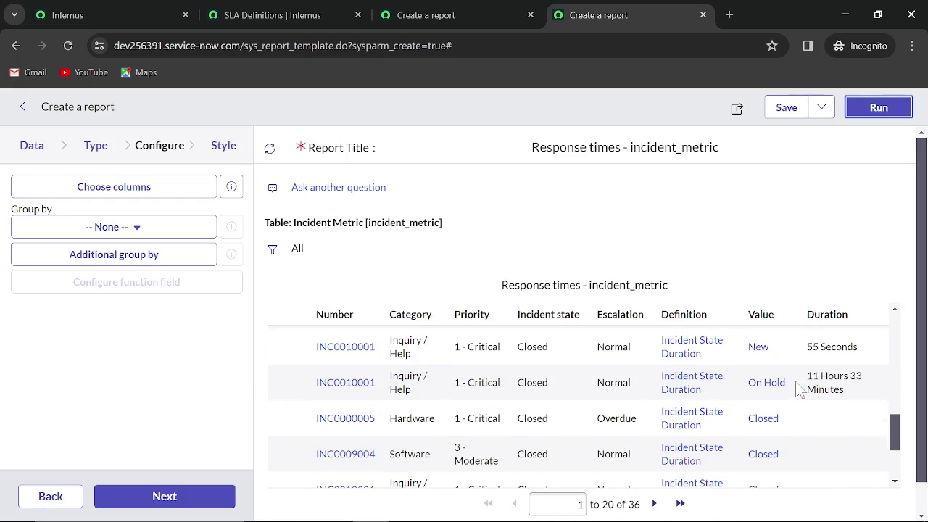
scroll(799, 392, up, 3)
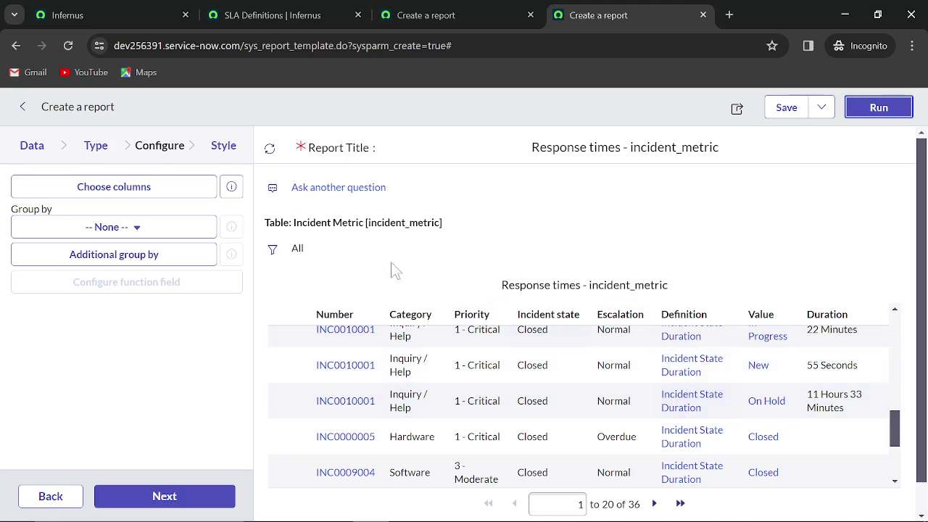
Step: Filter the incident metric report with the condition Value is New and rerun it
click(274, 250)
scroll(520, 334, down, 3)
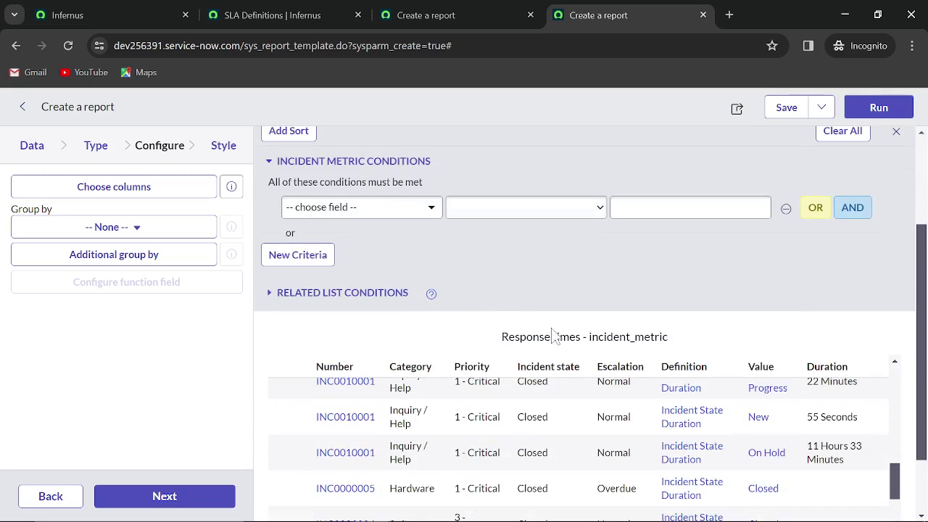
scroll(706, 382, down, 2)
scroll(770, 471, down, 2)
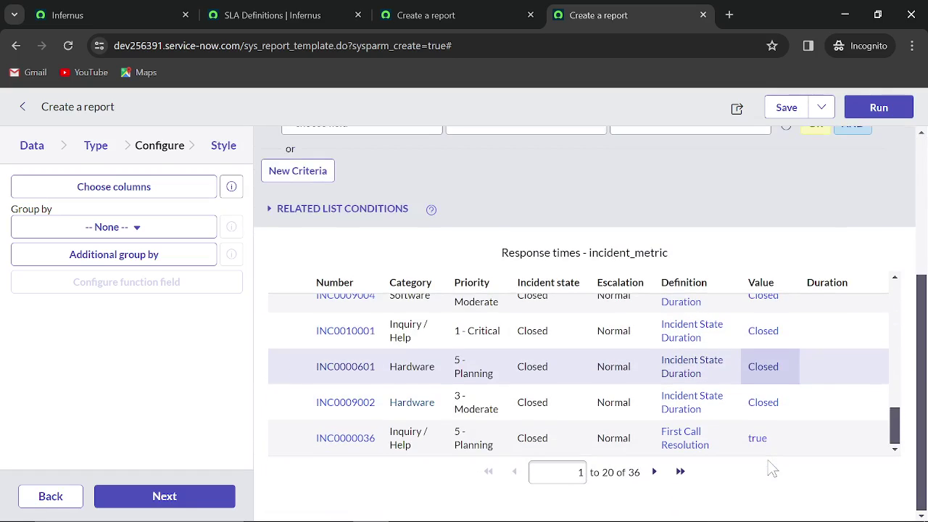
scroll(741, 303, up, 5)
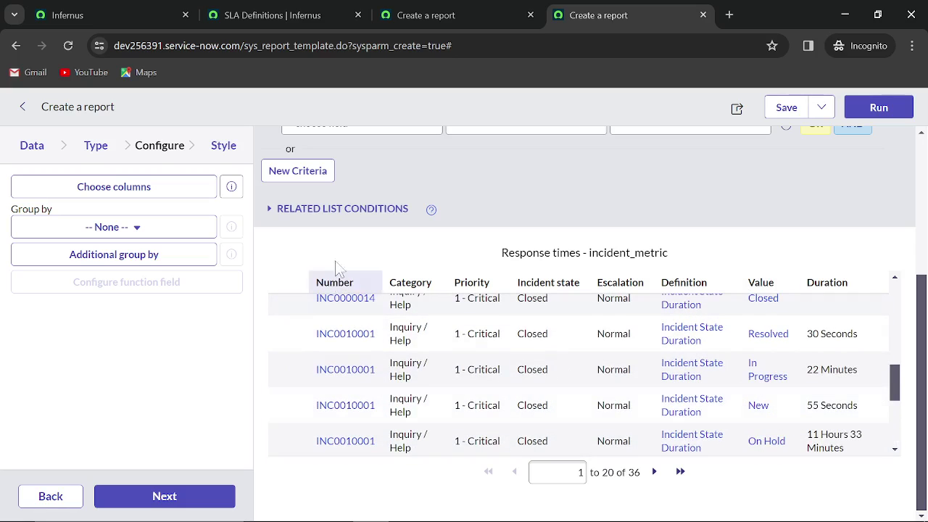
scroll(327, 211, up, 2)
click(348, 197)
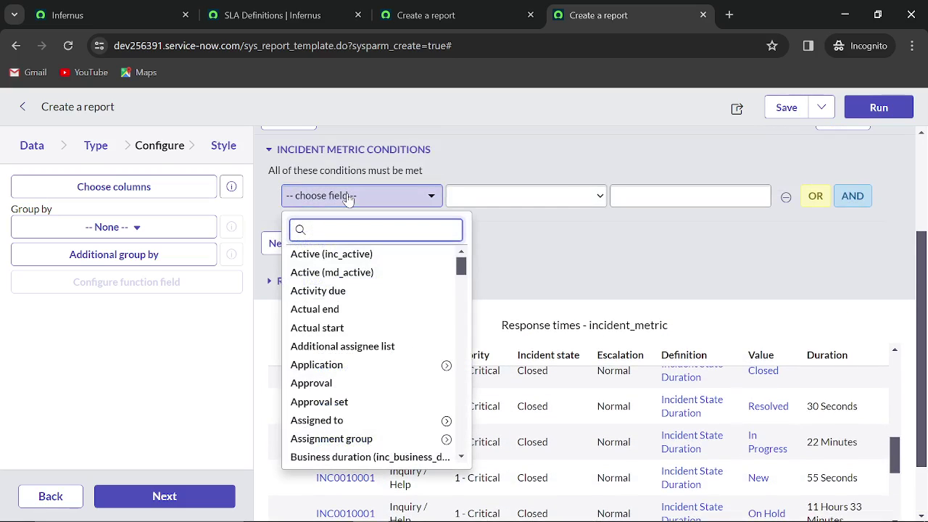
text(value)
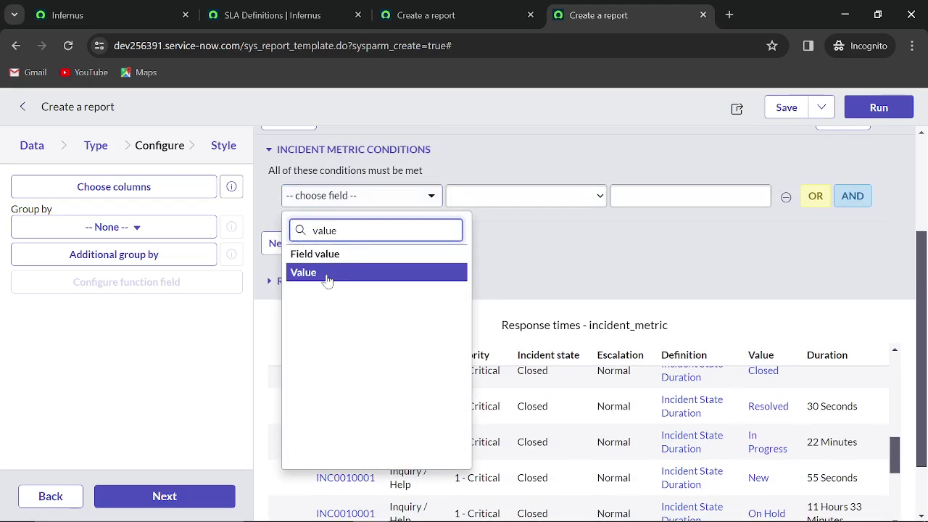
click(304, 273)
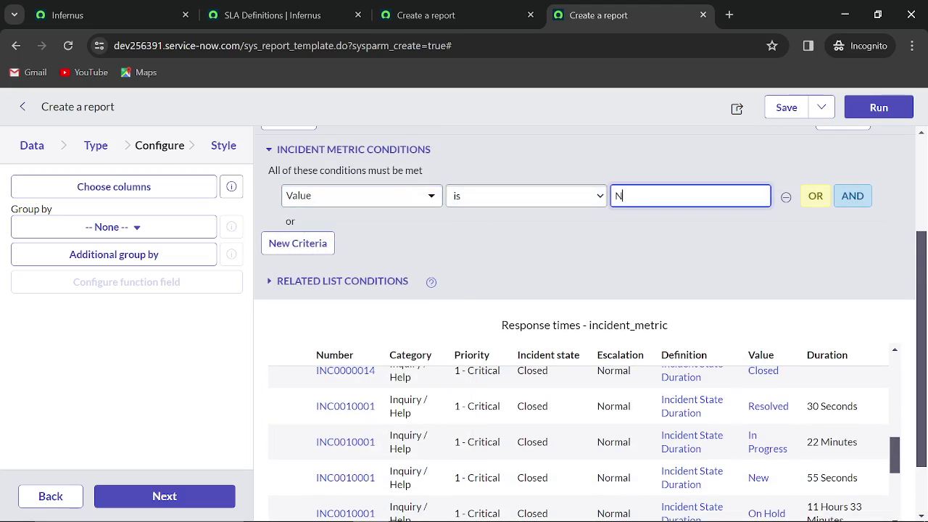
text(New)
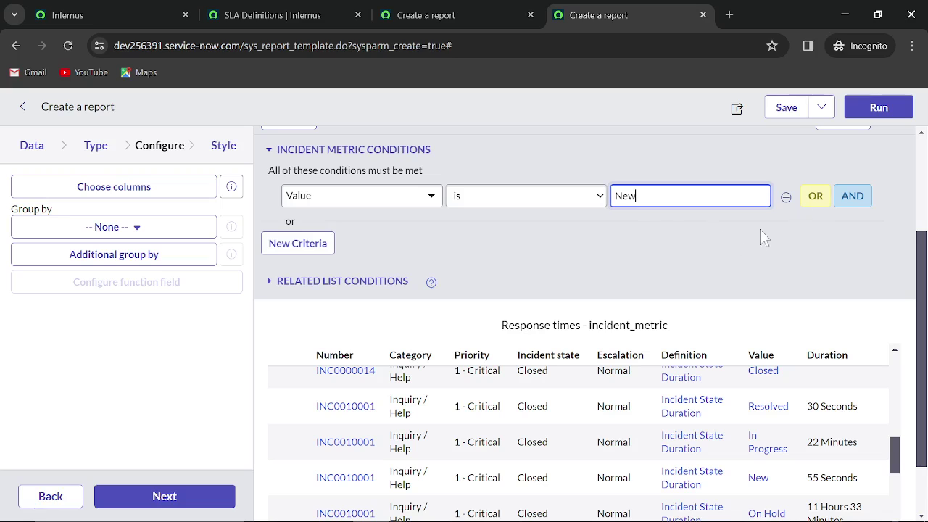
click(877, 107)
scroll(805, 348, down, 2)
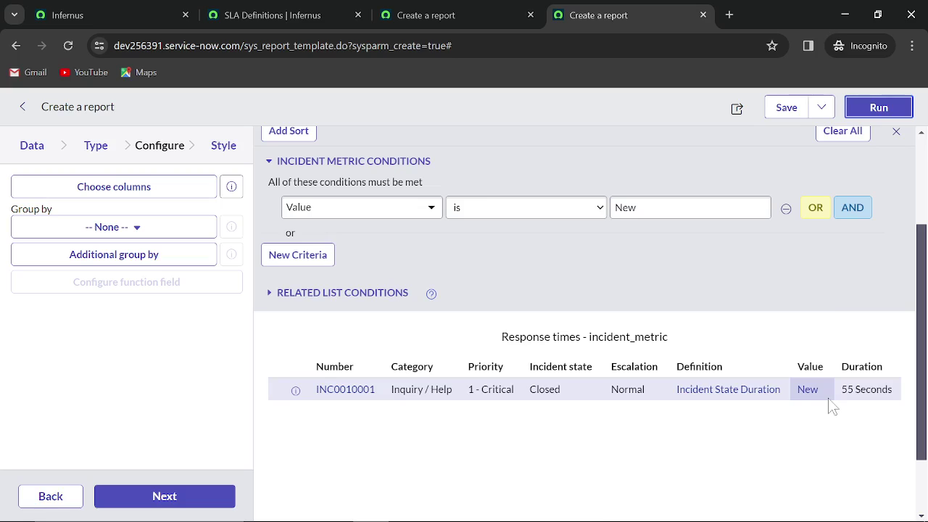
Step: Add an AND condition on Assignment group with the operator is, leaving its value blank, and review the listed record
click(852, 207)
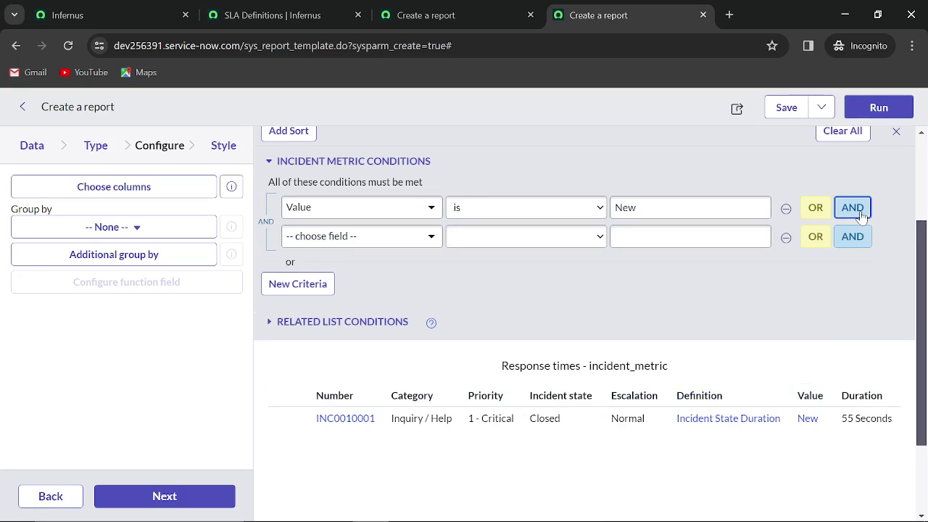
click(416, 245)
text(assi)
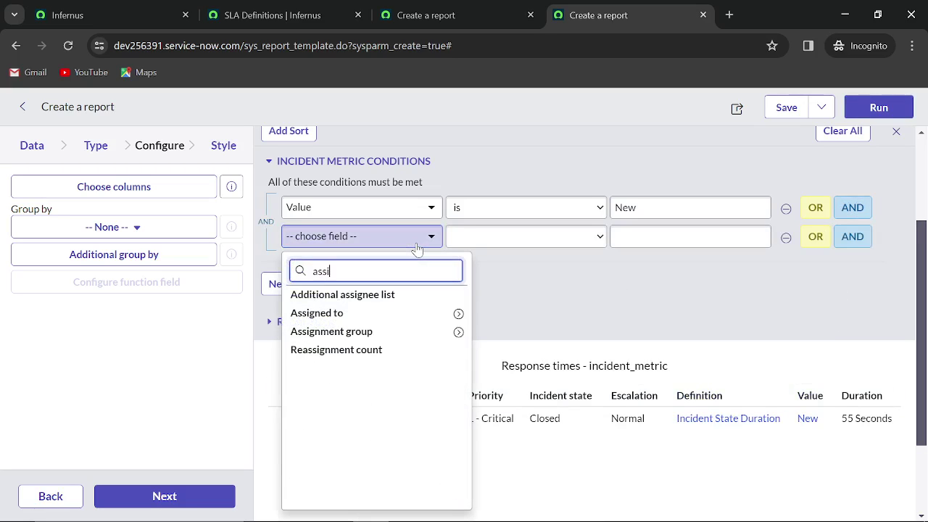
text(gn)
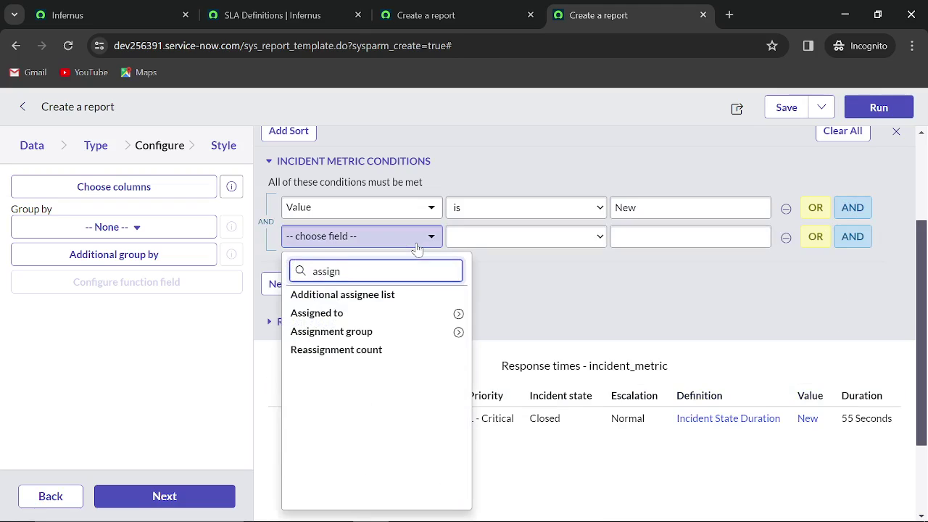
click(395, 331)
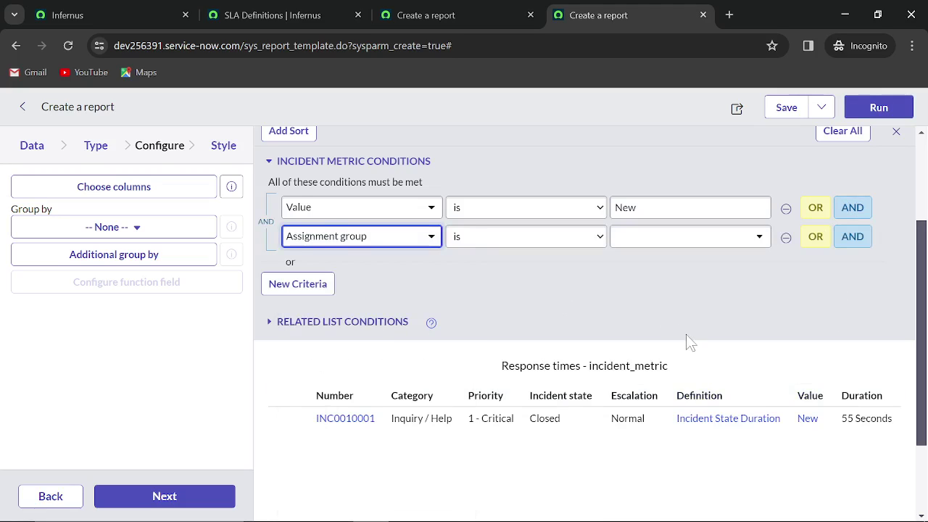
scroll(687, 361, down, 3)
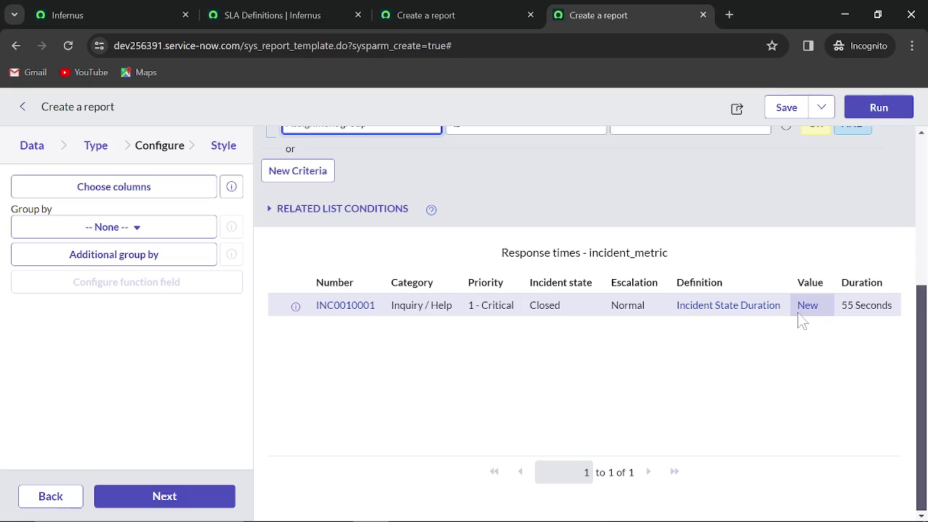
scroll(762, 325, up, 3)
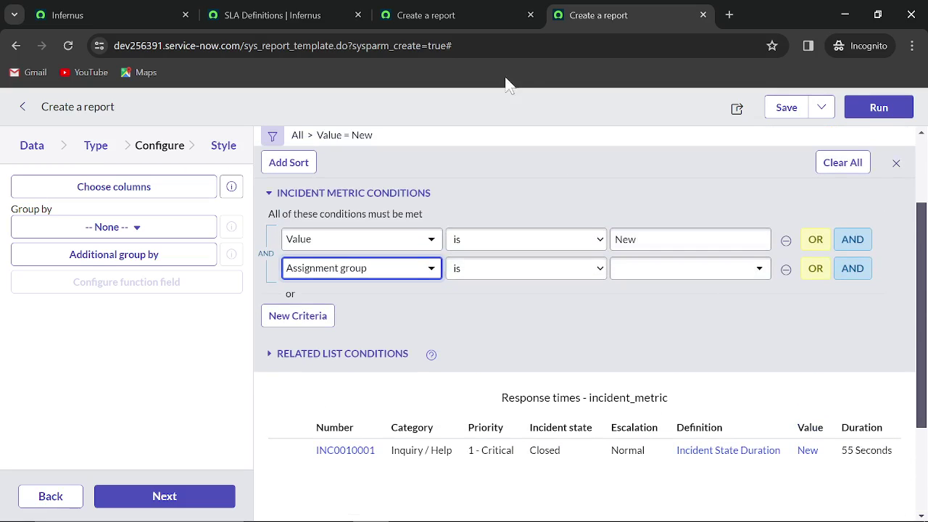
Step: Switch to the Incident SLA report and review the value choices of its SLA definition Target condition
click(410, 15)
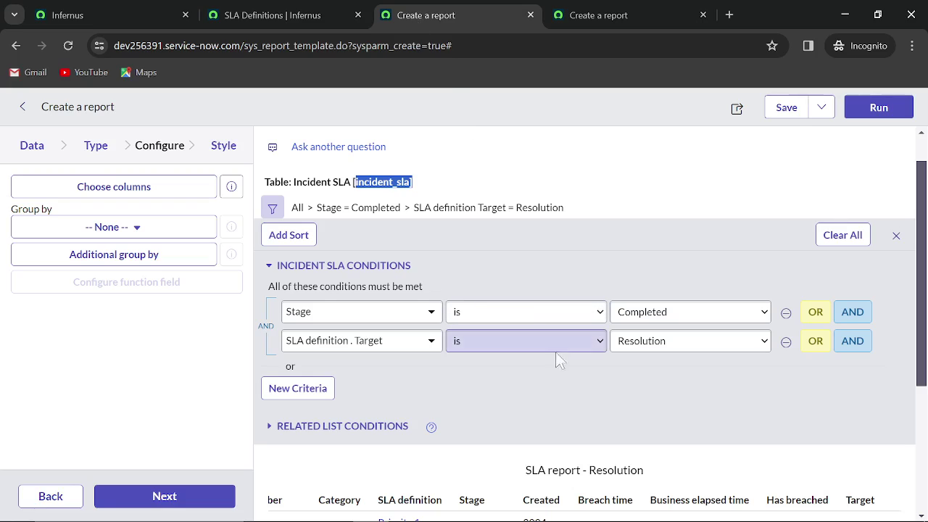
click(697, 354)
click(689, 423)
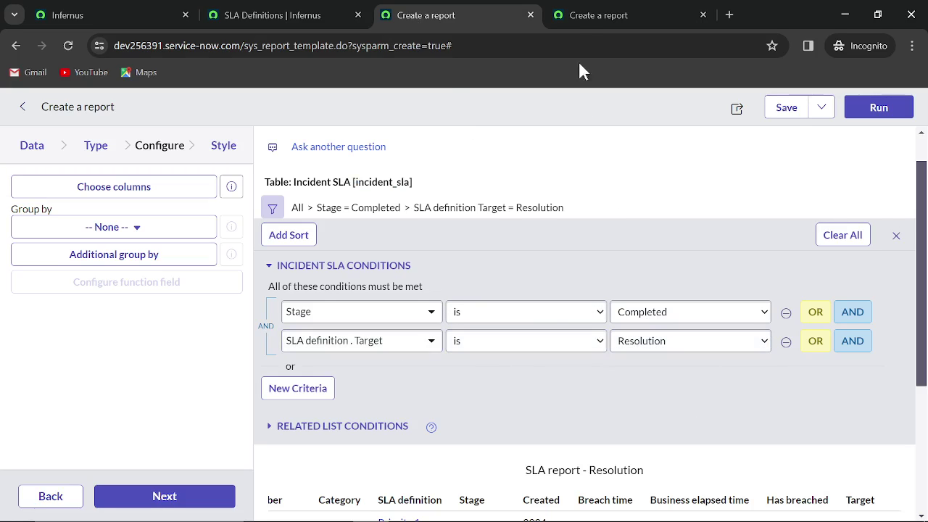
Step: Return to the incident_metric response times report and review its title, table, filter conditions and listed record
click(579, 13)
scroll(565, 283, up, 2)
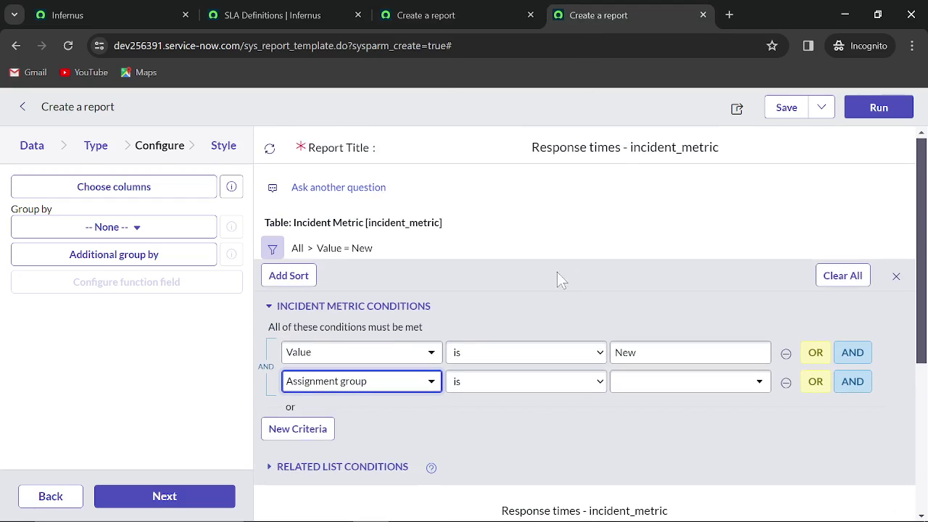
scroll(797, 332, down, 2)
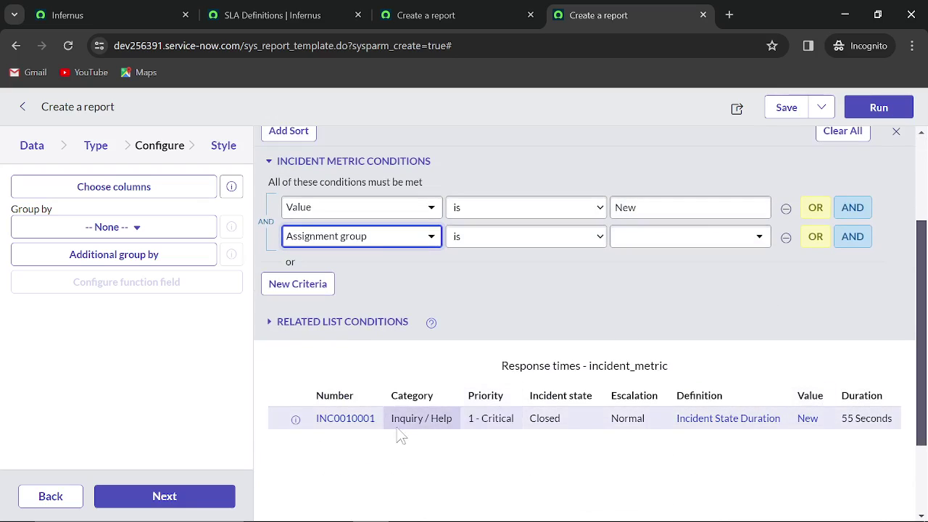
scroll(416, 456, up, 1)
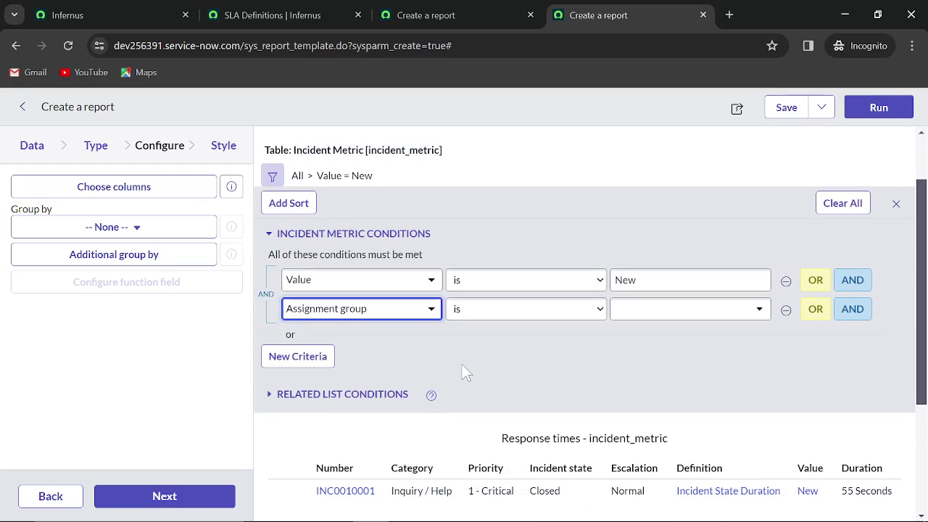
scroll(464, 370, down, 2)
scroll(472, 384, up, 2)
Step: Remove the SLA definition Target condition from the Incident SLA report and rerun it
click(463, 16)
scroll(455, 309, down, 1)
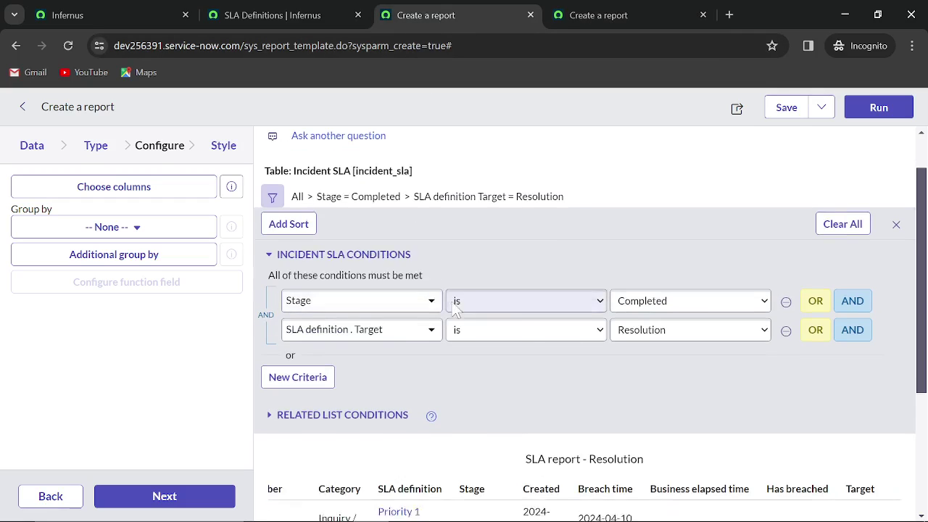
scroll(454, 308, down, 3)
scroll(480, 369, up, 2)
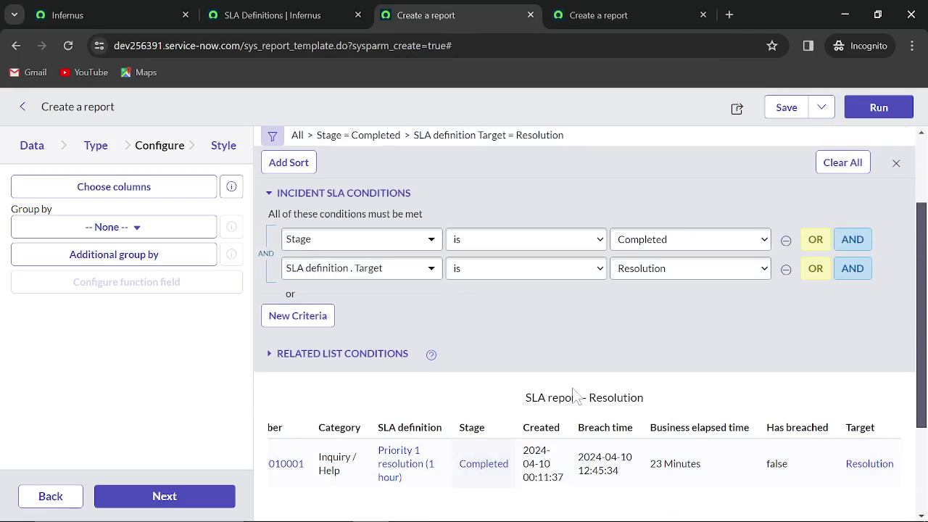
click(785, 270)
click(878, 116)
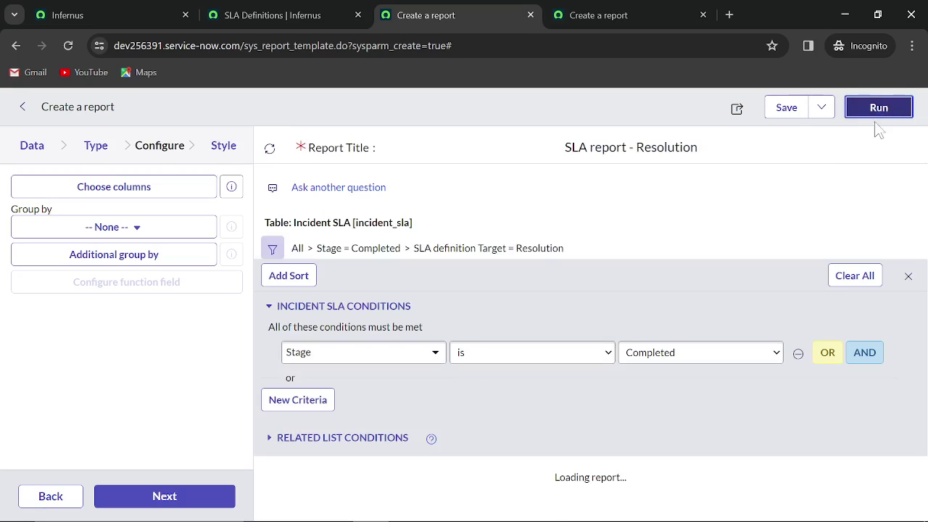
Step: Remove the Stage condition from the Incident SLA report, rerun it unfiltered and review the listed SLA records
click(690, 352)
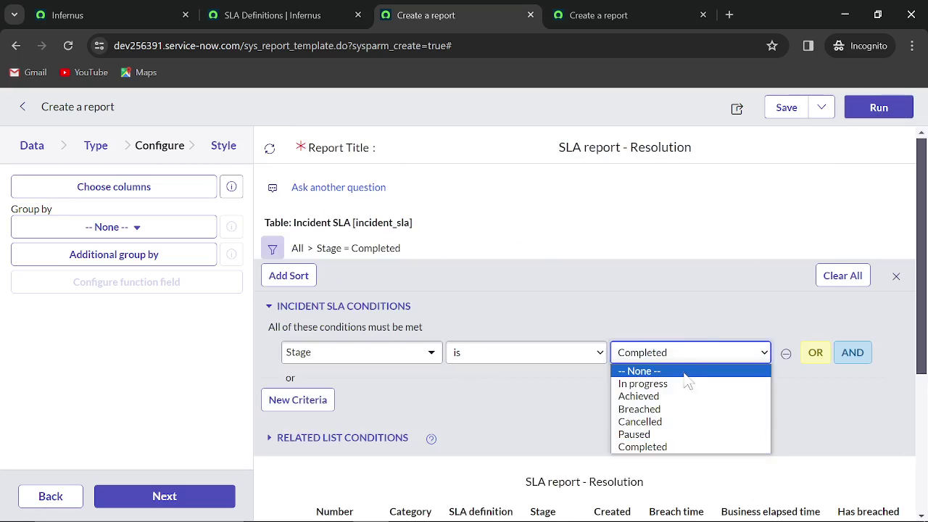
click(785, 353)
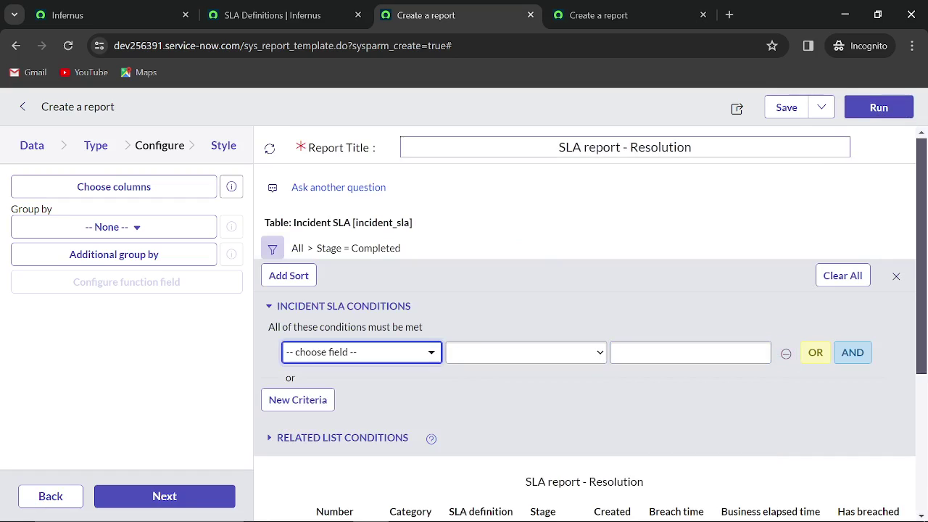
click(879, 107)
scroll(617, 313, down, 3)
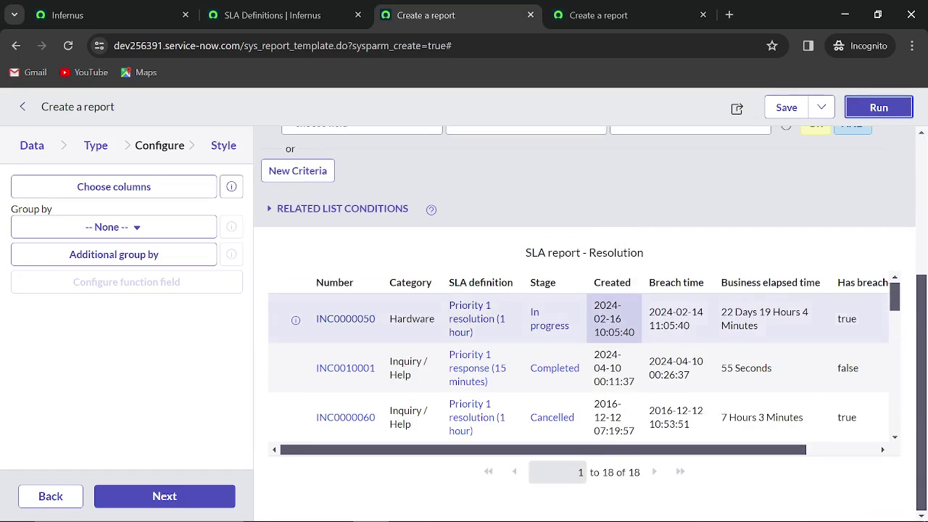
scroll(621, 353, up, 3)
Step: Change the Incident SLA report's visualization type to Bar and continue to its configuration
click(102, 146)
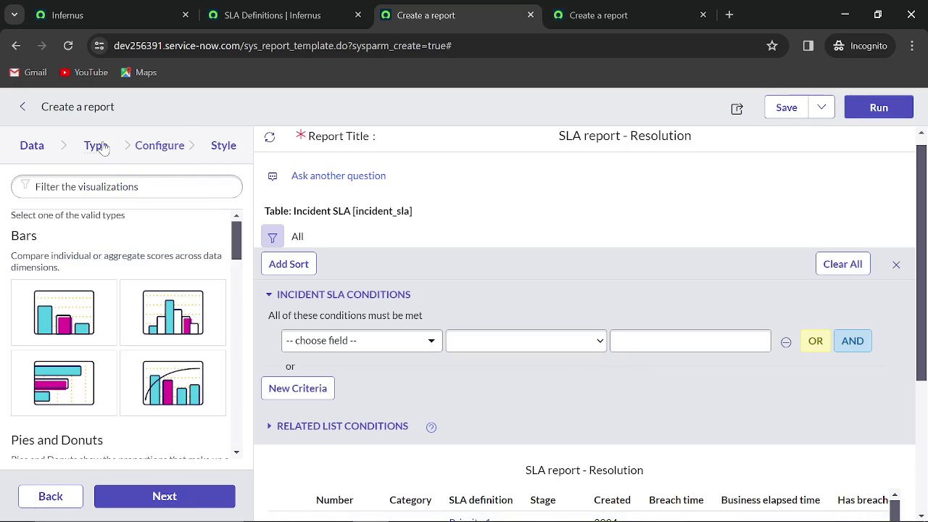
scroll(138, 290, down, 2)
scroll(109, 261, up, 2)
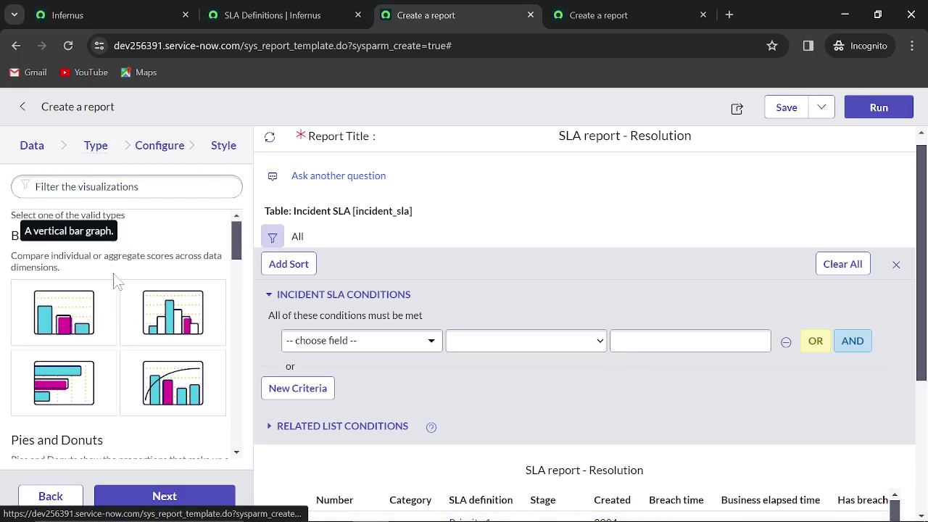
scroll(116, 279, down, 2)
scroll(110, 301, up, 2)
click(102, 309)
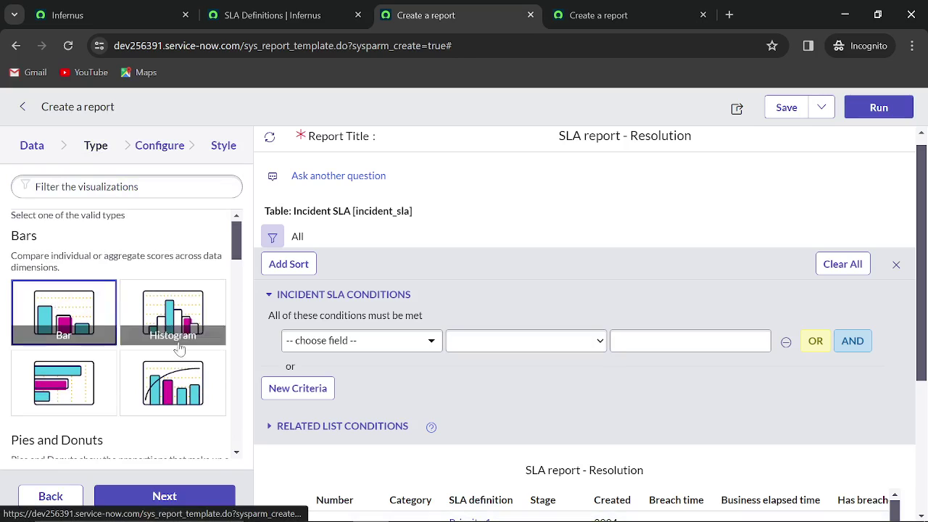
click(209, 496)
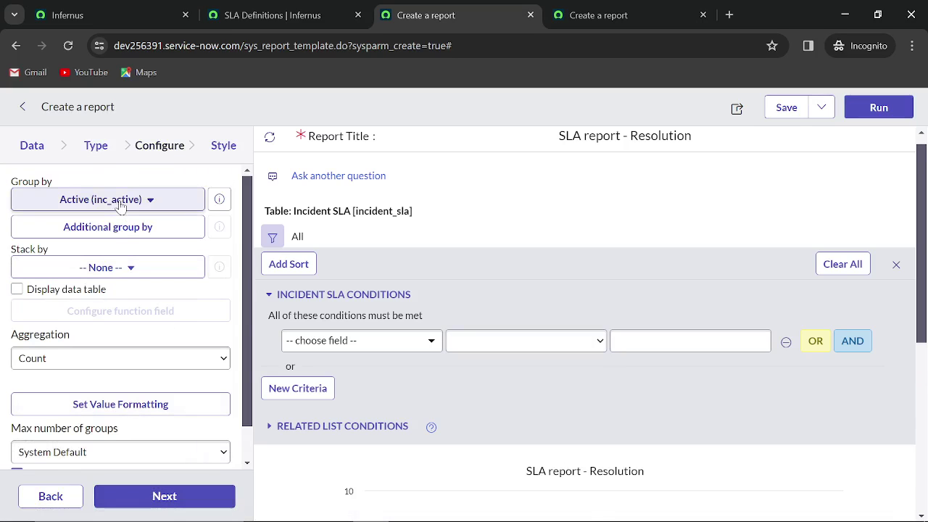
Step: Group the Incident SLA bar chart by Has breached and run the report
click(150, 200)
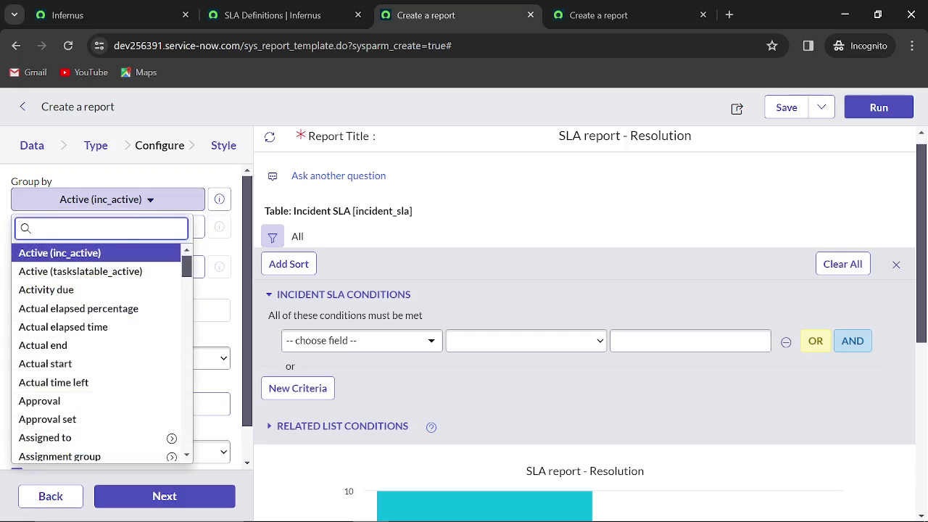
text(has brea)
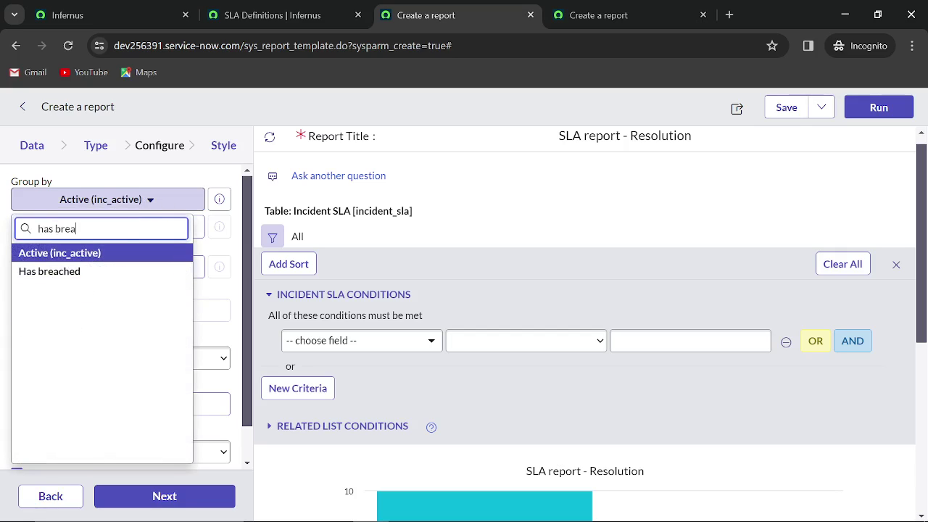
click(90, 275)
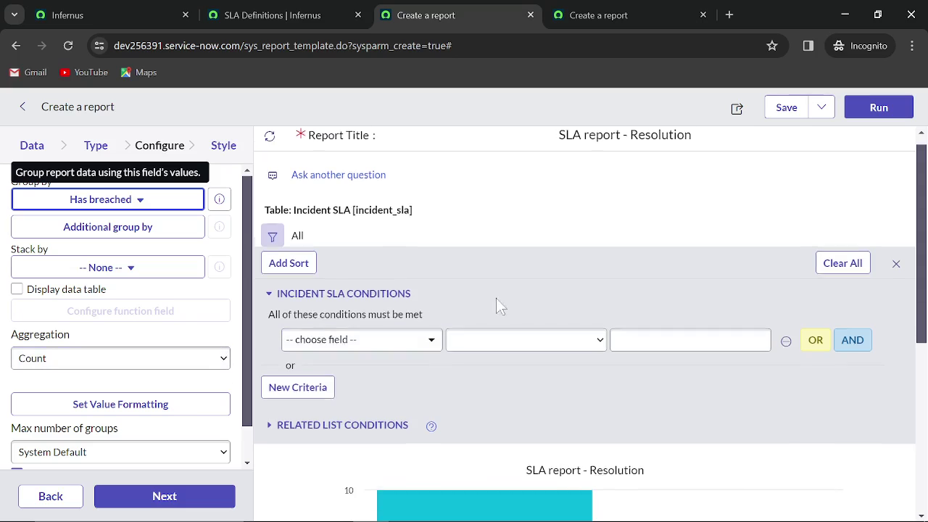
scroll(499, 309, down, 1)
click(892, 105)
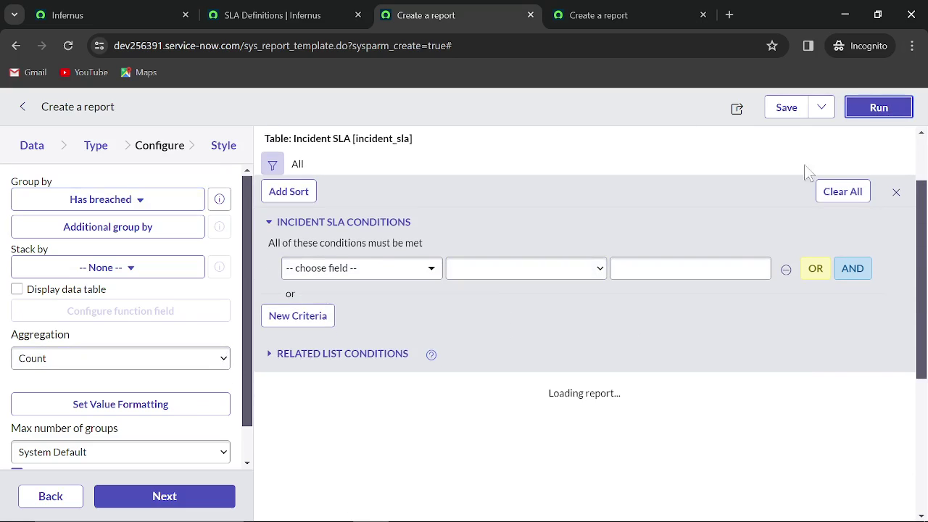
Step: Examine the counts and percentages of the true and false bars in the Has breached chart
scroll(689, 341, down, 2)
scroll(693, 341, down, 2)
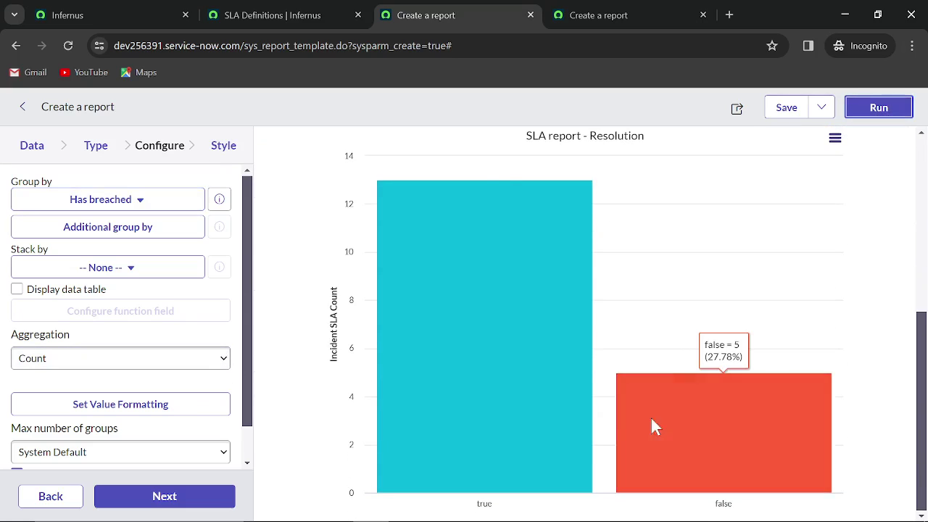
mouse_move(541, 428)
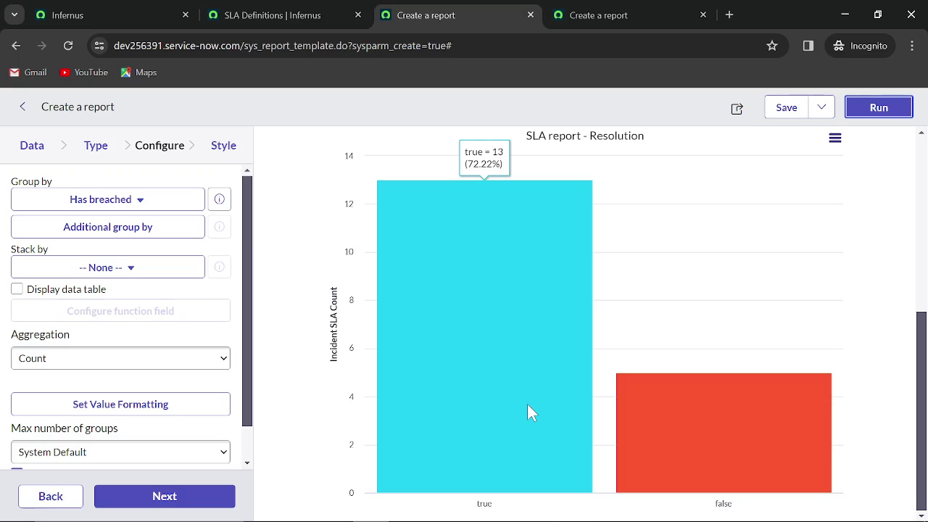
mouse_move(677, 421)
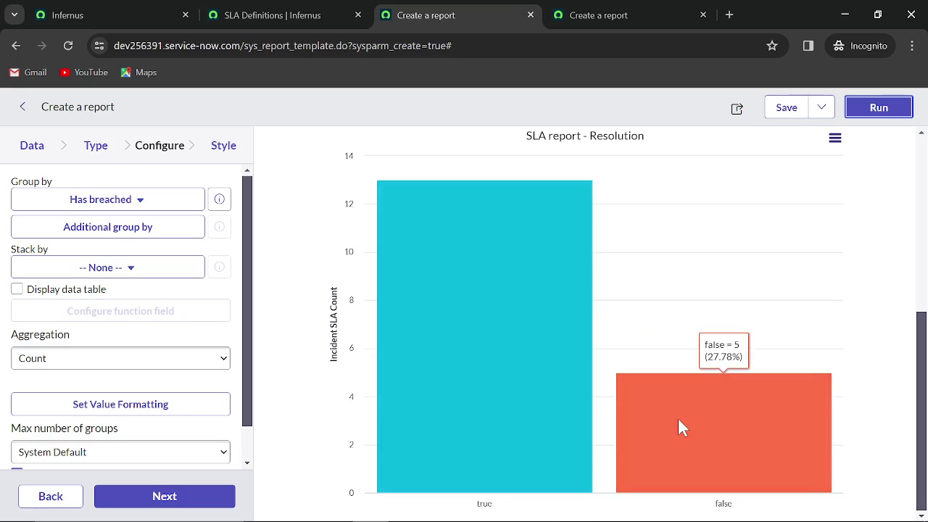
mouse_move(539, 338)
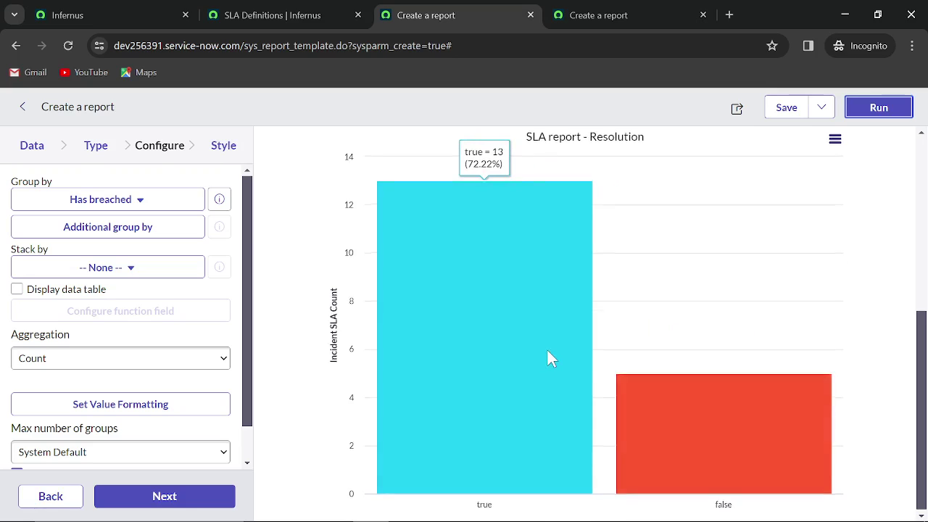
scroll(547, 356, up, 4)
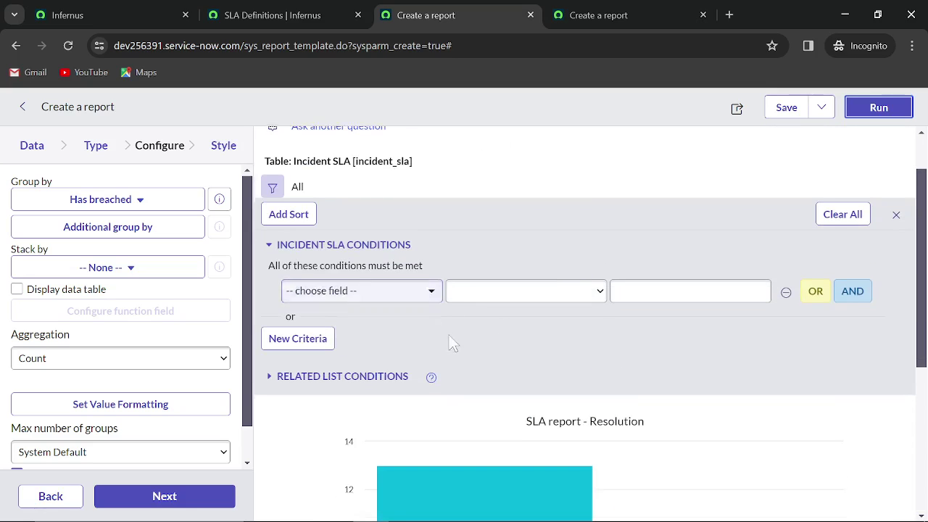
scroll(449, 342, down, 2)
scroll(569, 351, up, 1)
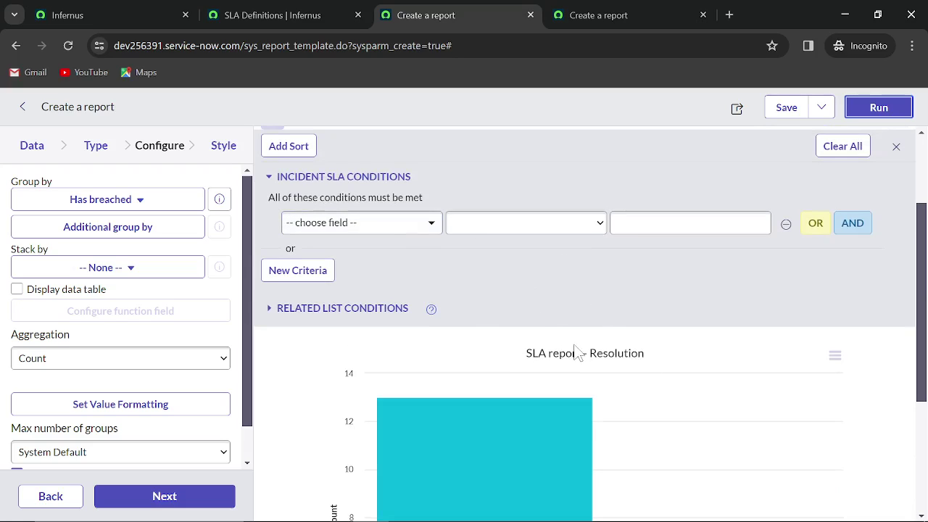
scroll(586, 368, up, 1)
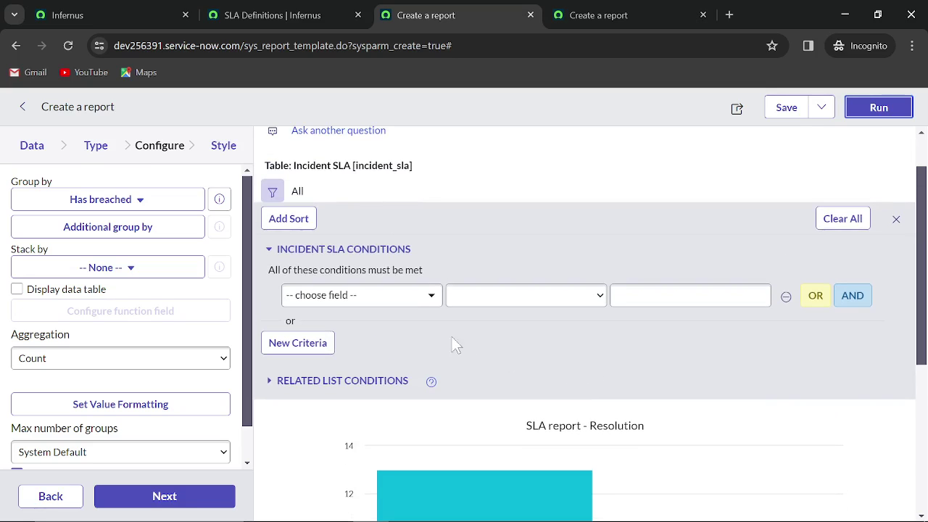
Step: Open the bar chart's general style settings and review them alongside the chart
click(221, 151)
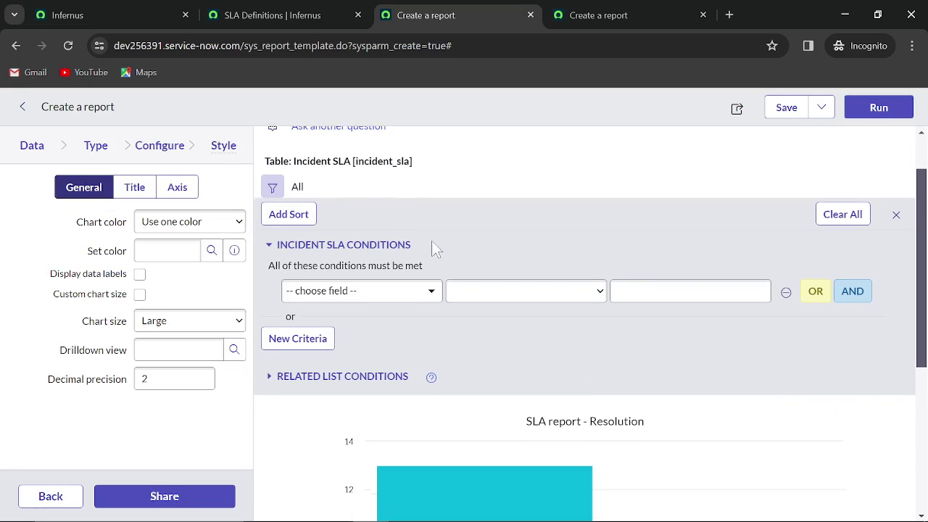
scroll(519, 348, down, 2)
scroll(517, 348, down, 2)
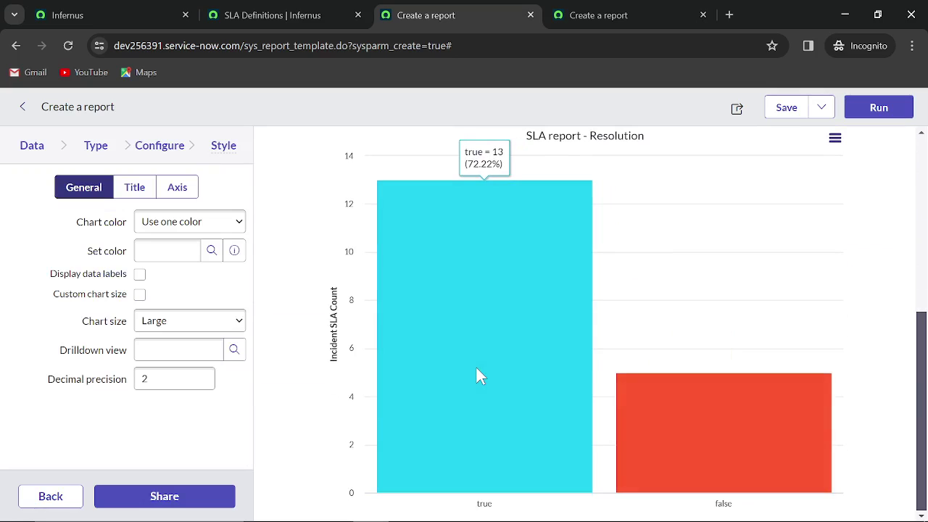
scroll(508, 366, up, 3)
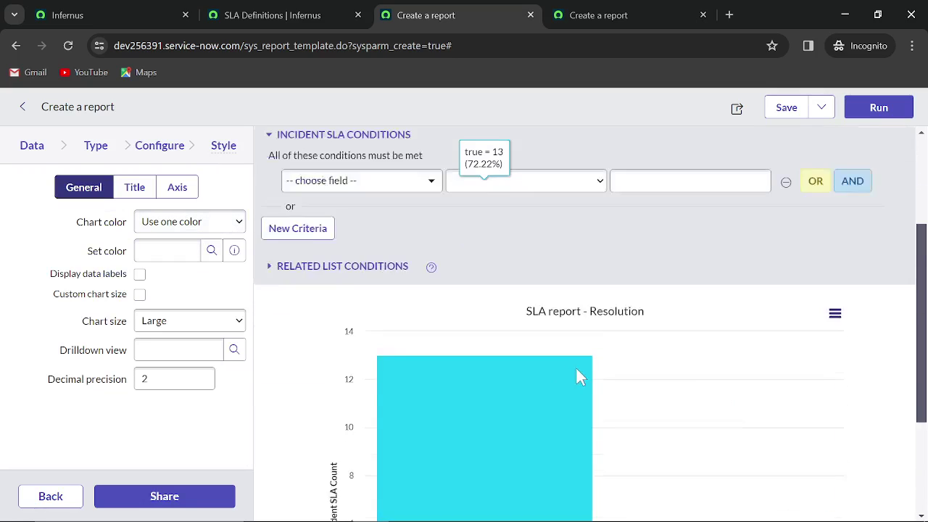
scroll(623, 366, up, 2)
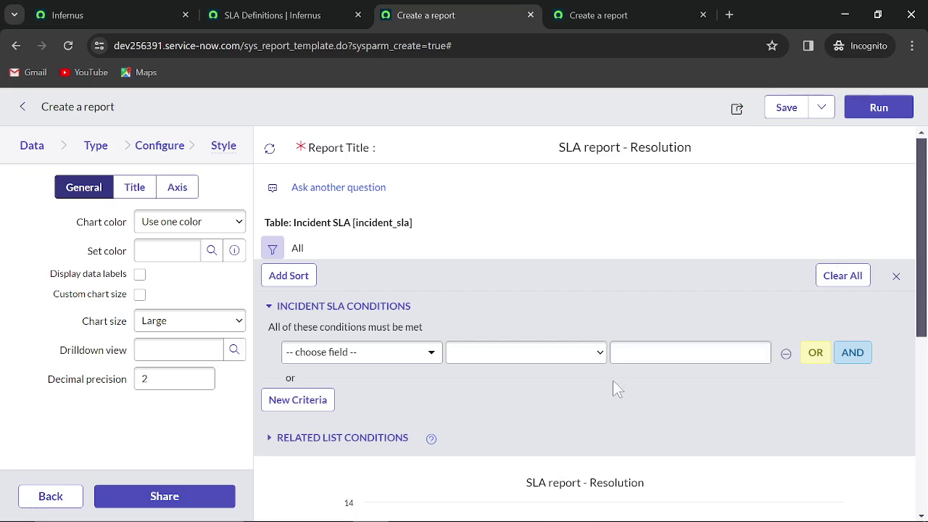
Step: Switch back to the incident_metric report and review its columns, including Priority, Value and Duration
click(582, 17)
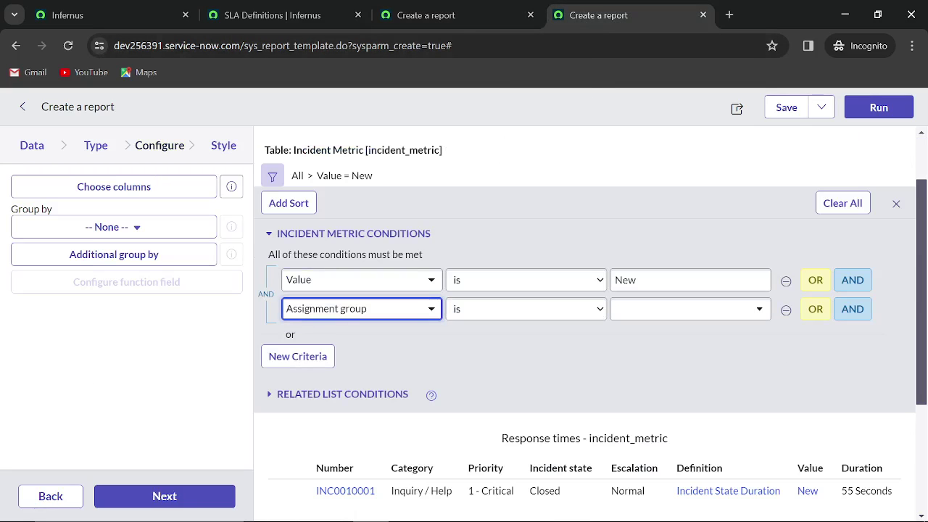
scroll(529, 245, down, 3)
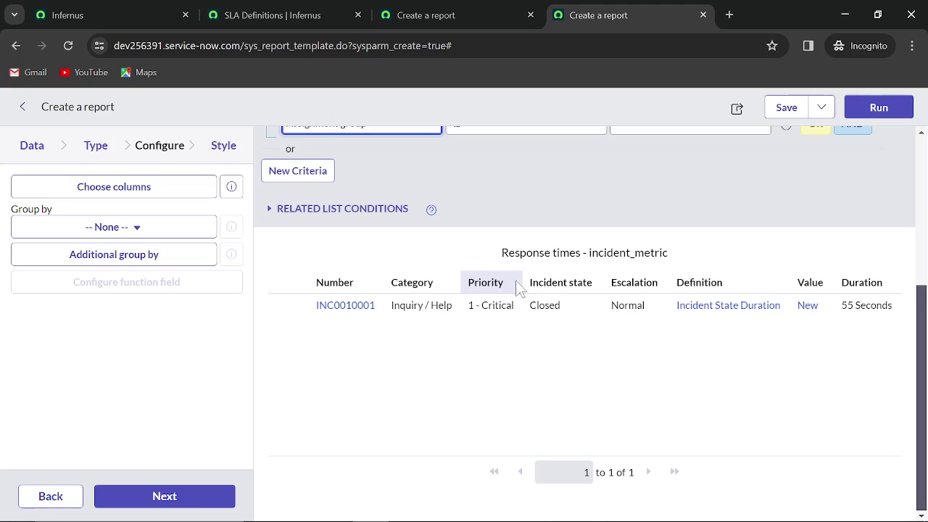
scroll(525, 395, up, 3)
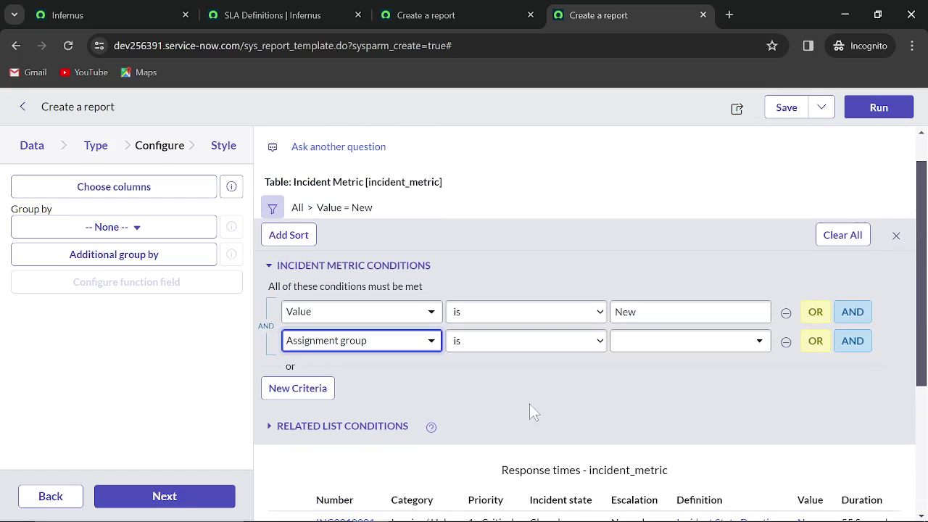